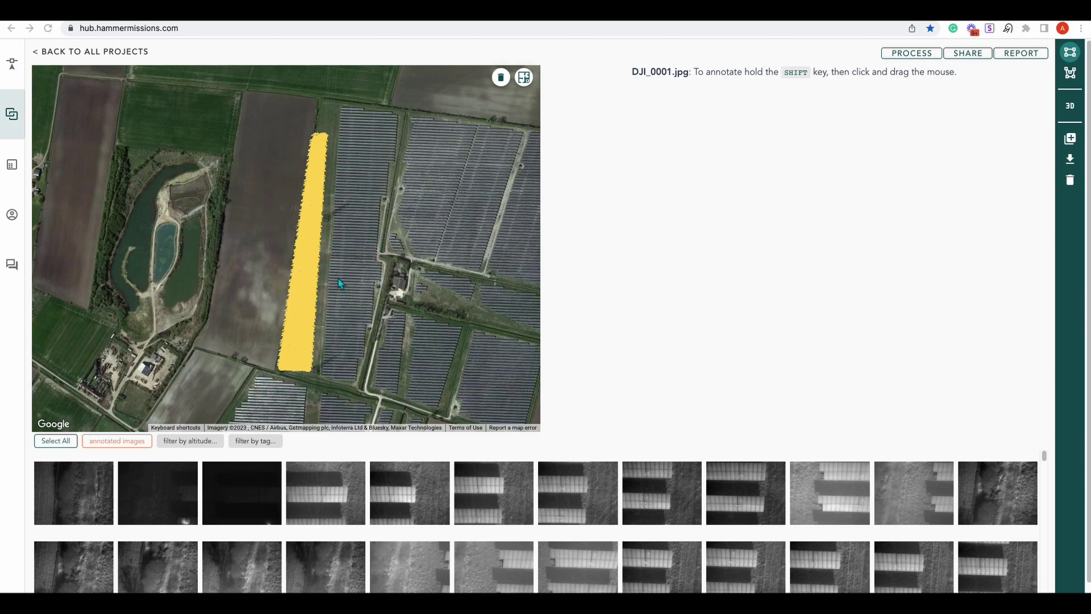
# Examine the drone image locations along the full length of the narrow survey strip on the map.
pyautogui.scroll(2, 329, 267)
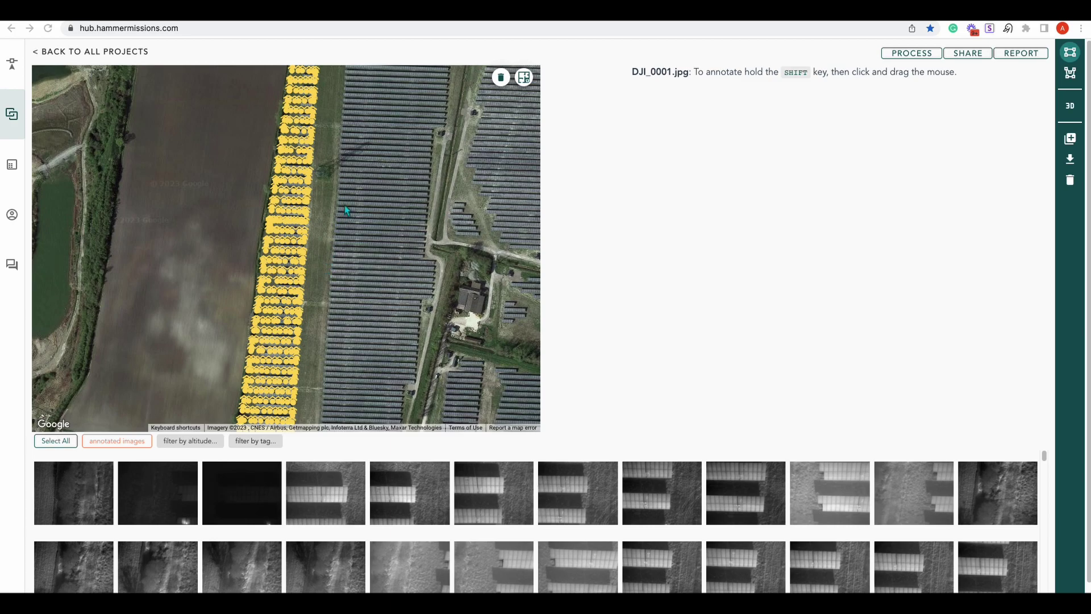
pyautogui.moveTo(341, 176); pyautogui.dragTo(335, 308)
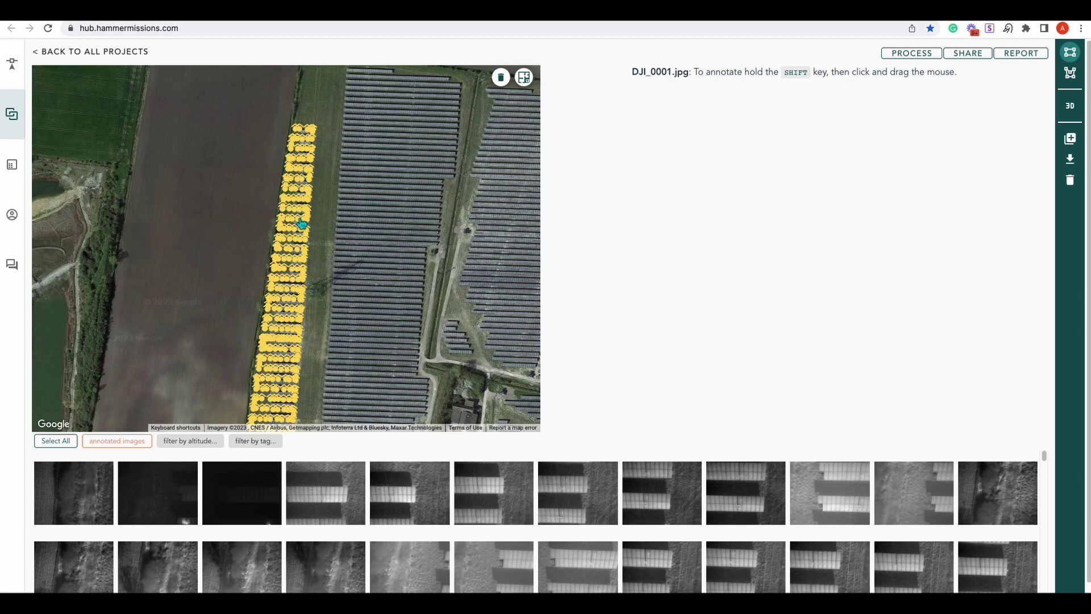
pyautogui.moveTo(338, 248); pyautogui.dragTo(343, 217)
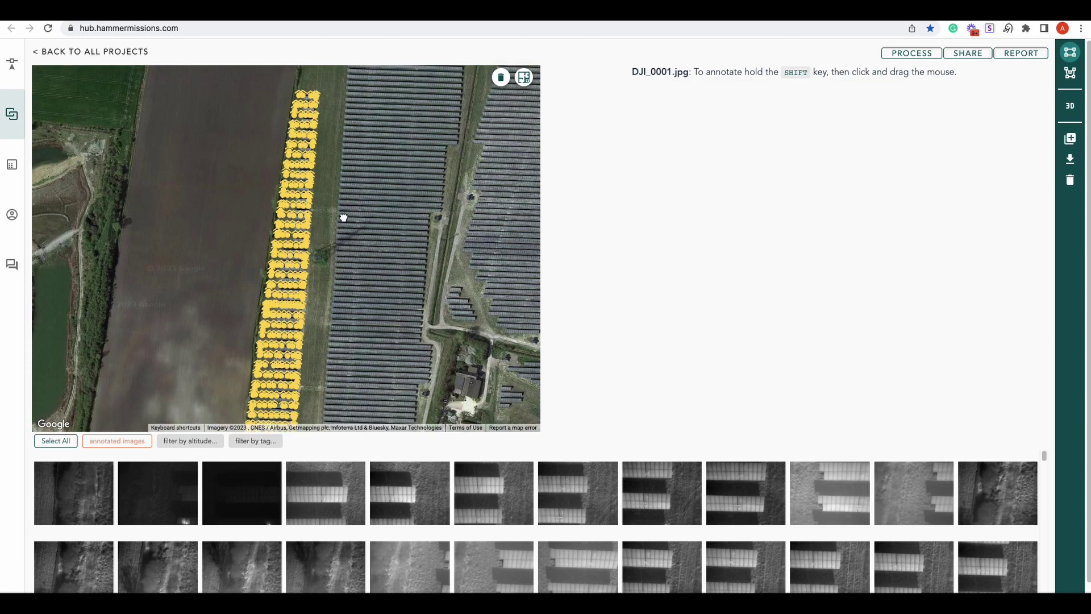
pyautogui.press('Down')
pyautogui.press('Down')
pyautogui.press('Down')
pyautogui.press('Down')
pyautogui.press('Down')
pyautogui.press('Down')
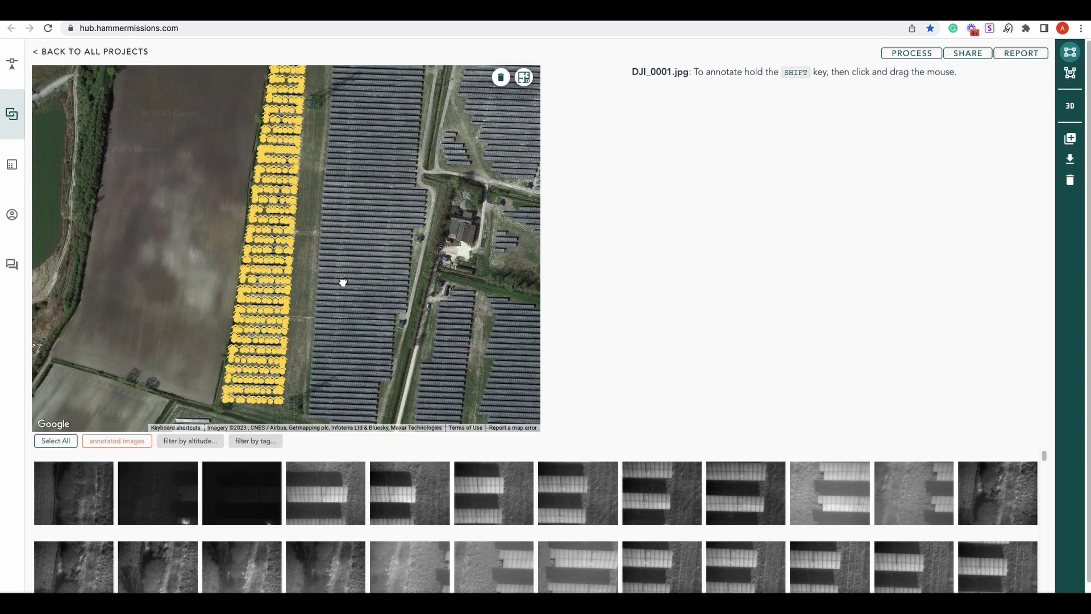
pyautogui.press('Up')
pyautogui.press('Up')
pyautogui.press('Up')
pyautogui.press('Up')
pyautogui.press('Up')
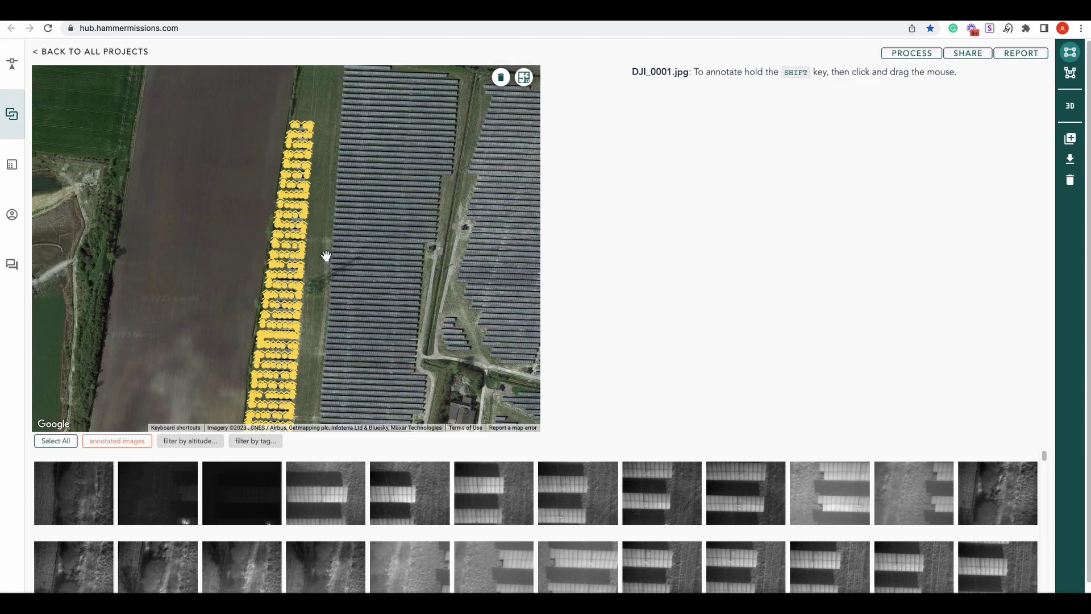
# View thermal images DJI_0033, DJI_0035, DJI_0041 and DJI_0051 from the northern end of the survey strip.
pyautogui.scroll(3, 326, 255)
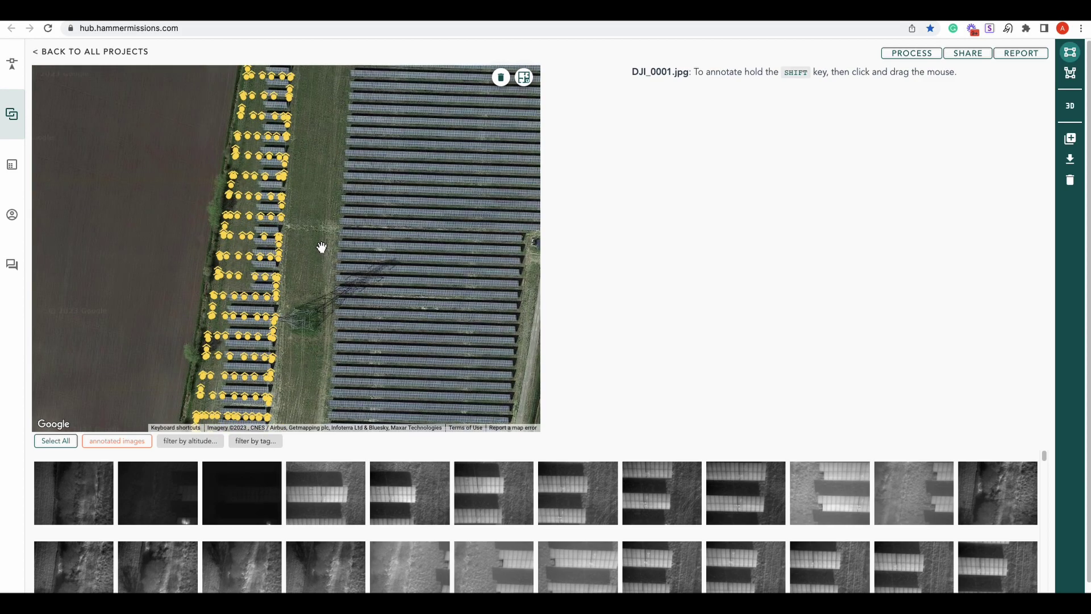
pyautogui.moveTo(319, 193); pyautogui.dragTo(331, 275)
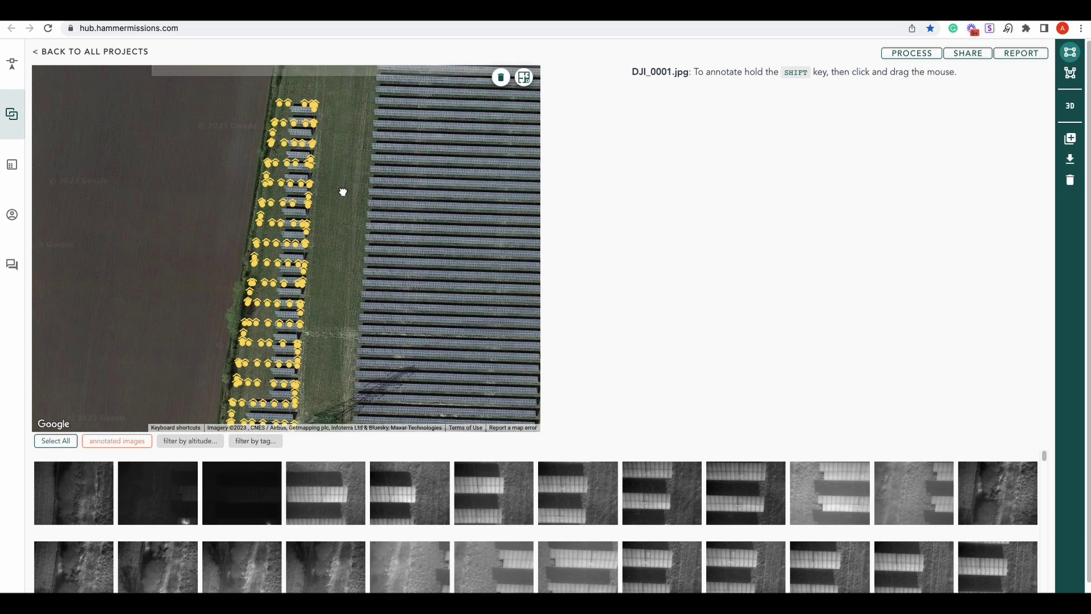
pyautogui.moveTo(343, 190); pyautogui.dragTo(333, 163)
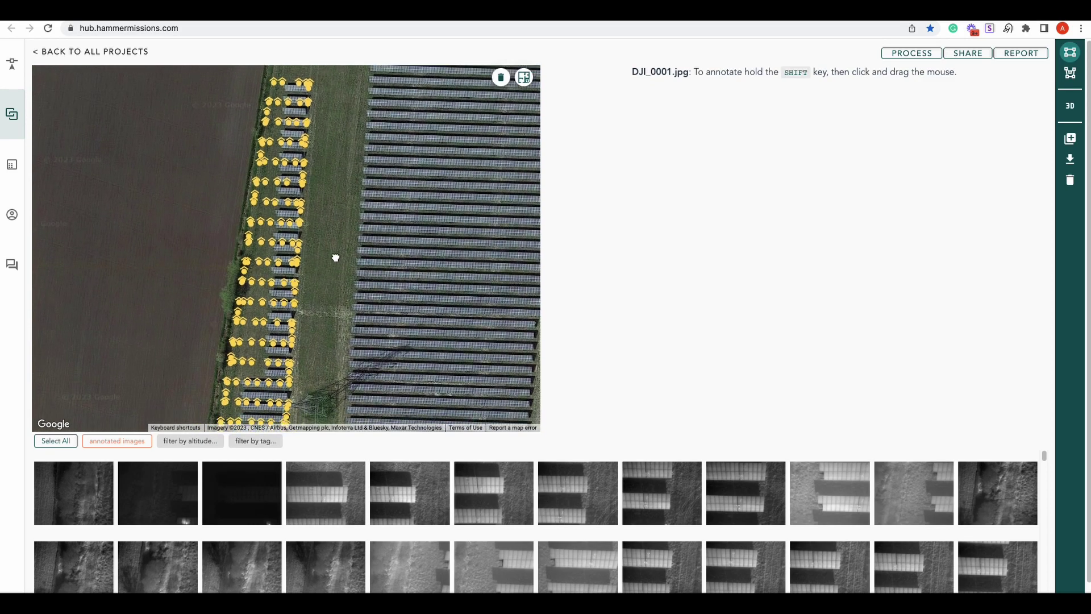
pyautogui.moveTo(336, 258); pyautogui.dragTo(366, 314)
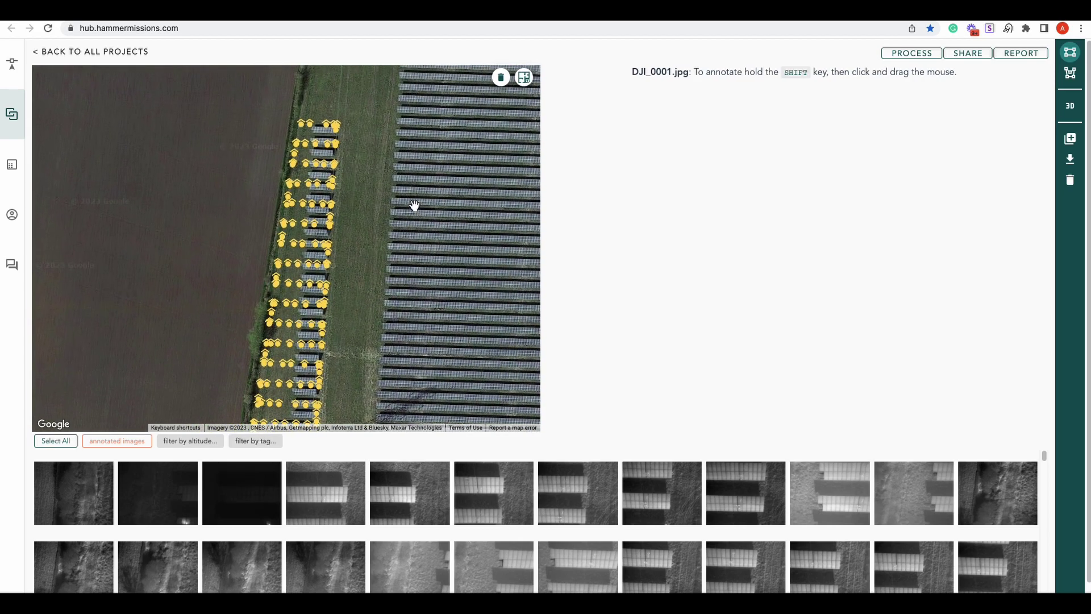
pyautogui.click(305, 209)
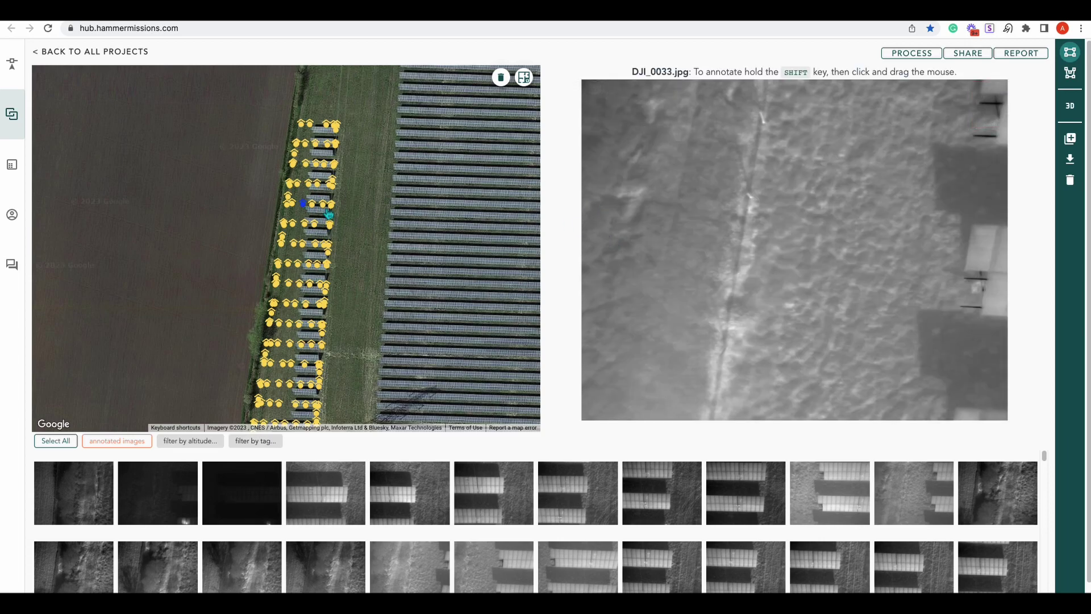
pyautogui.click(326, 209)
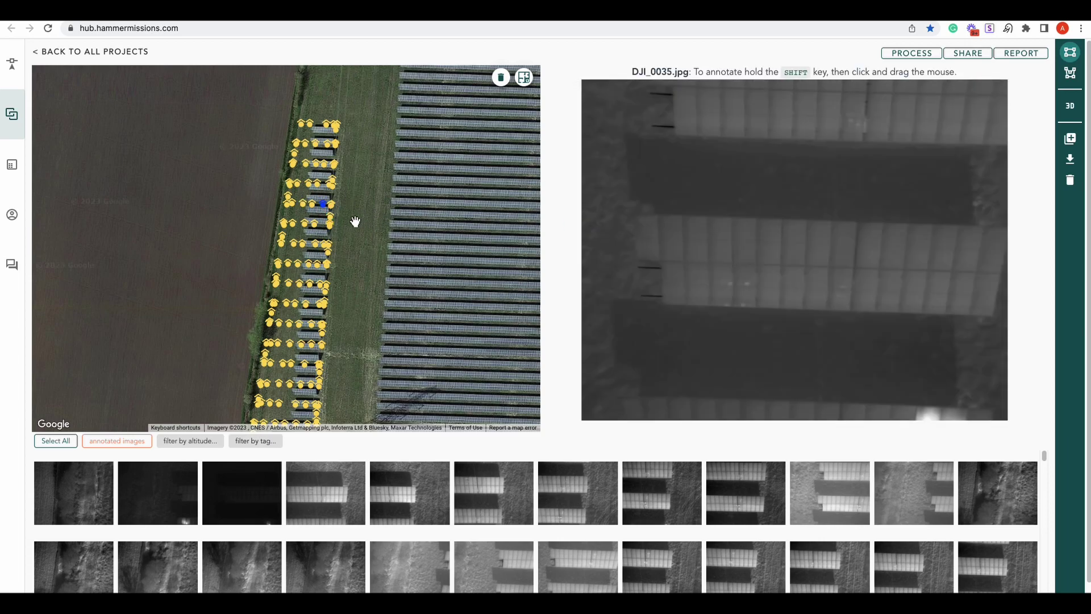
pyautogui.click(315, 225)
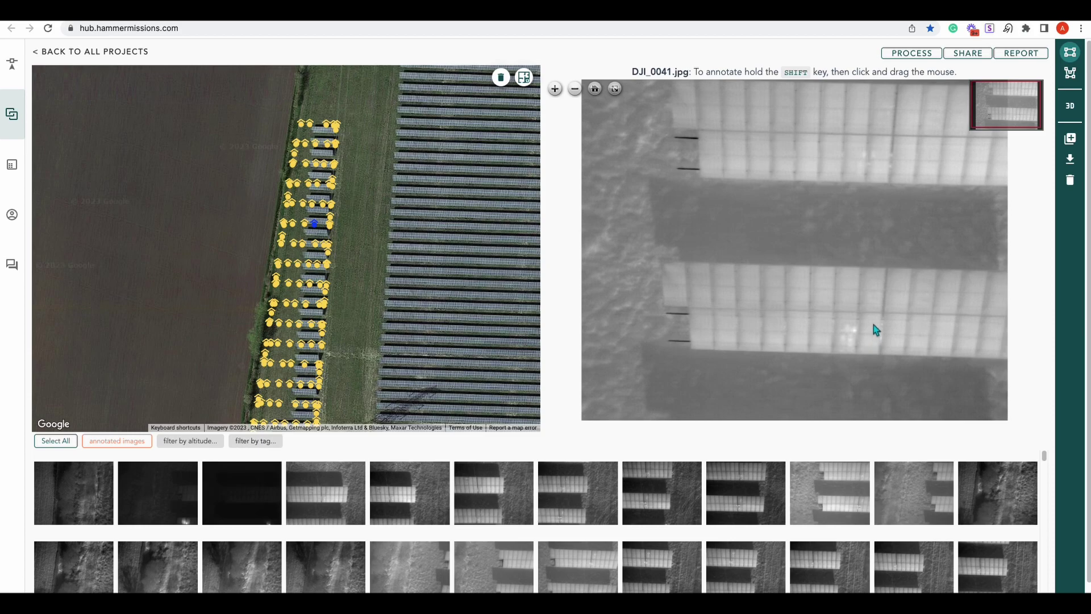
pyautogui.click(315, 243)
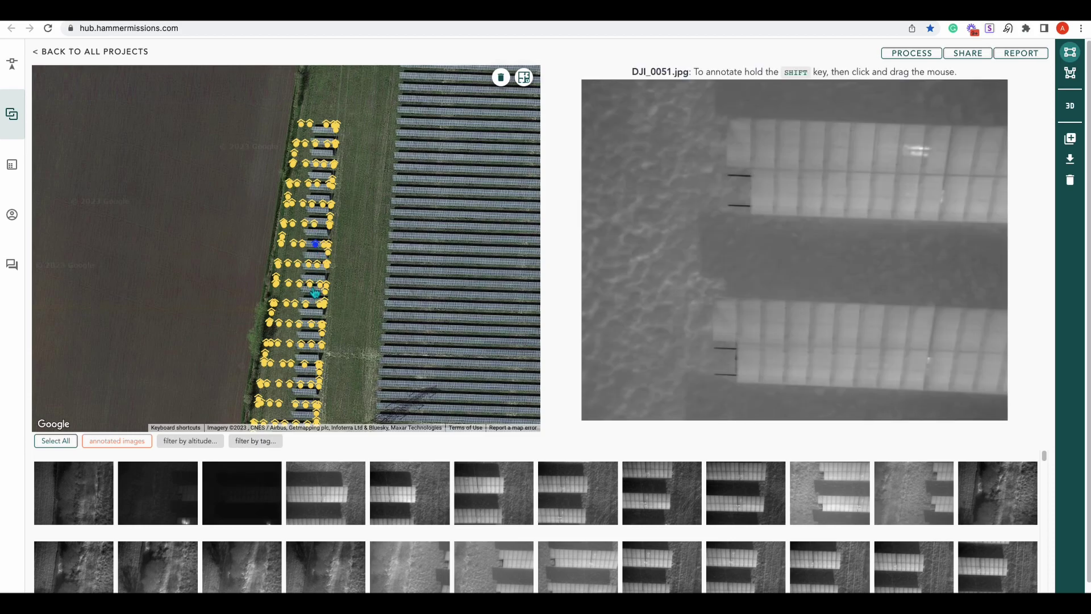
# Inspect the panels in DJI_0051, then view thermal images DJI_0071, DJI_0078 and DJI_0095 farther south along the strip.
pyautogui.moveTo(870, 225)
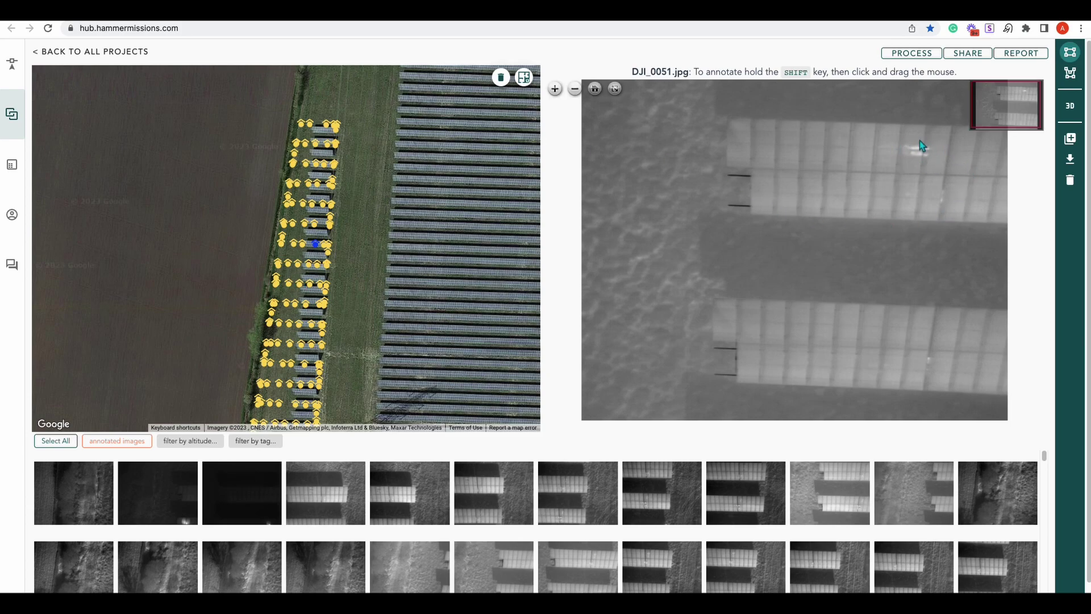
pyautogui.click(311, 283)
pyautogui.moveTo(669, 301)
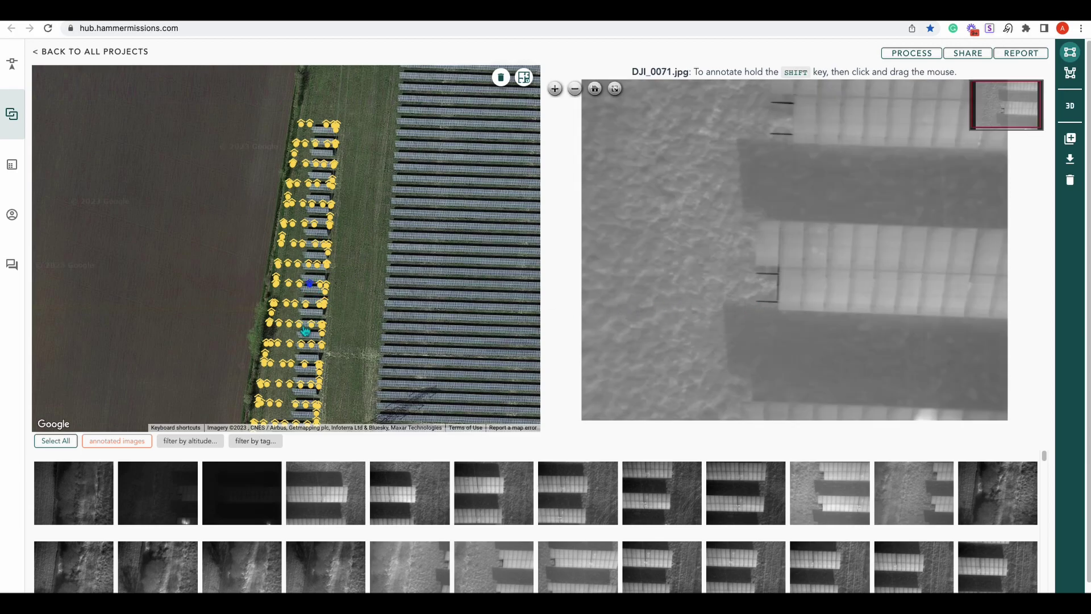
pyautogui.click(306, 304)
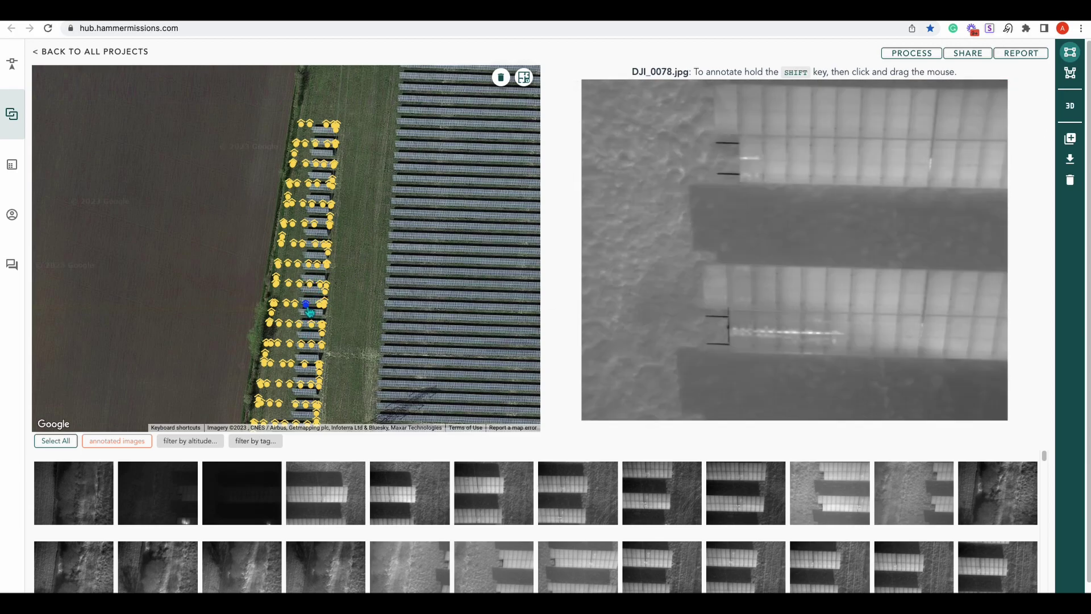
pyautogui.click(311, 344)
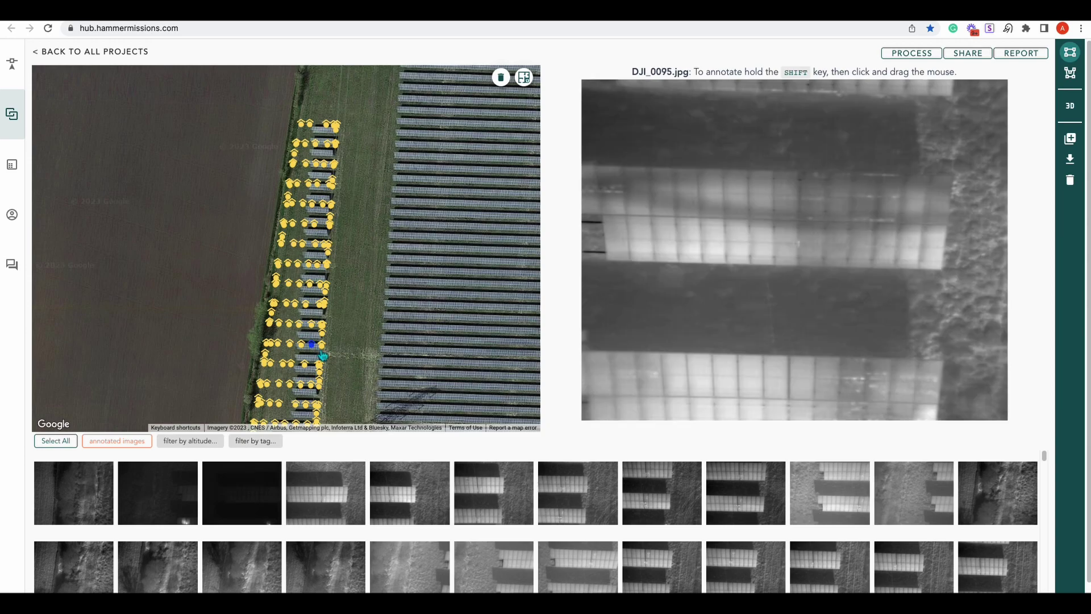
pyautogui.moveTo(426, 309)
pyautogui.mouseDown()
pyautogui.moveTo(356, 251)
pyautogui.moveTo(404, 244)
pyautogui.moveTo(451, 295)
pyautogui.moveTo(409, 312)
pyautogui.moveTo(411, 271)
pyautogui.mouseUp()
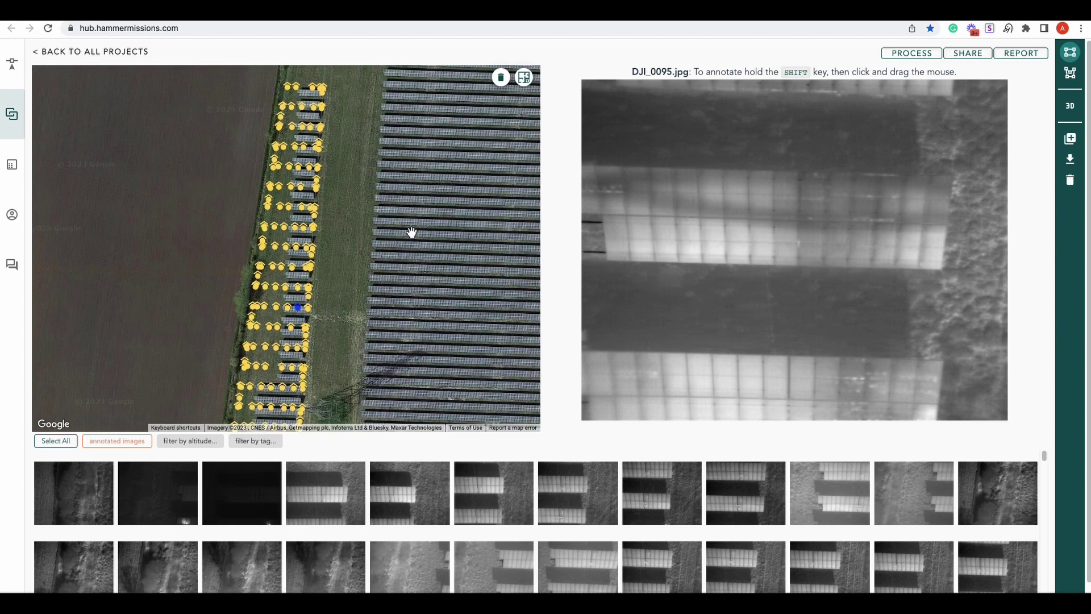
pyautogui.moveTo(783, 200)
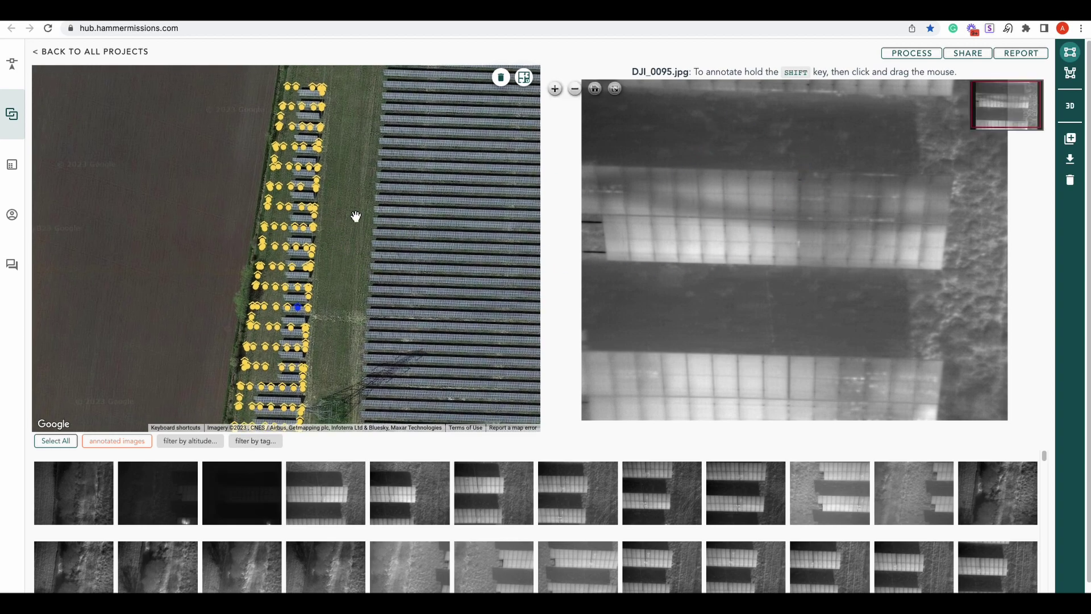
# Review thermal images DJI_0041, DJI_0035 and DJI_0025, working northward along the strip.
pyautogui.click(301, 188)
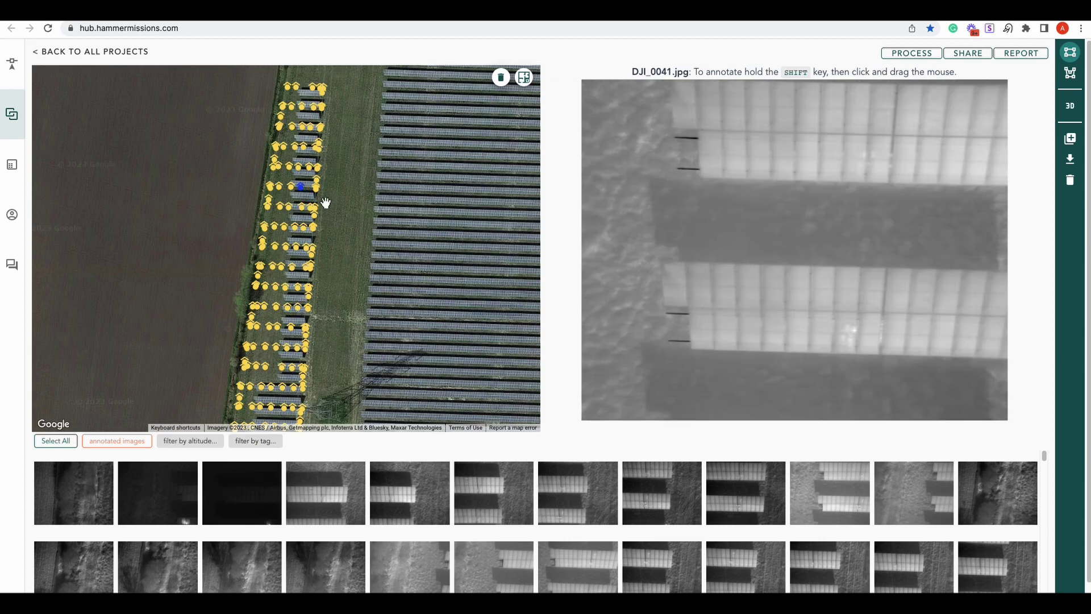
pyautogui.click(310, 168)
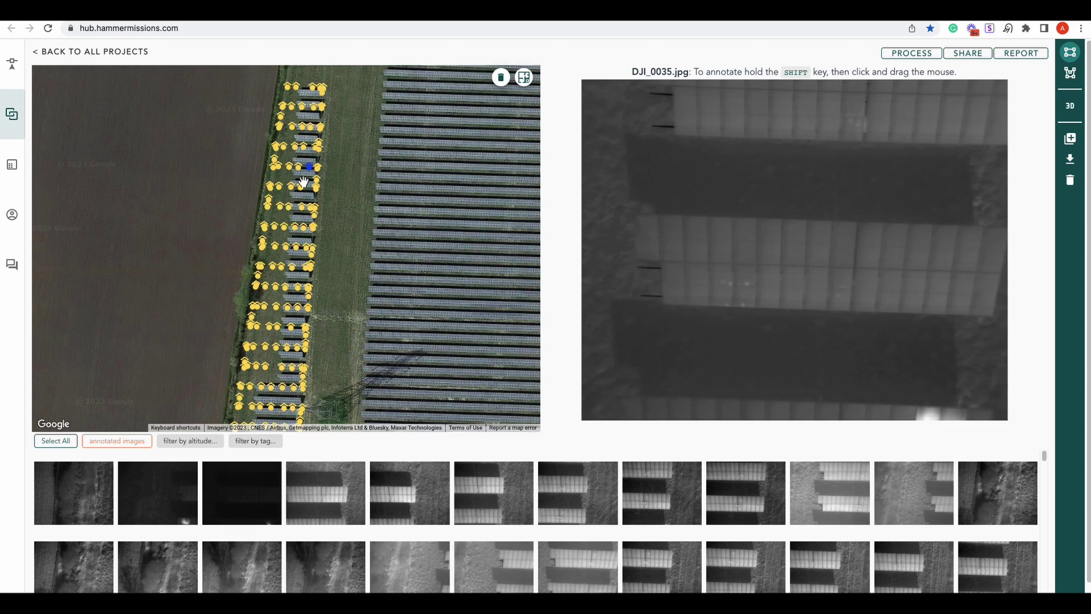
pyautogui.click(307, 149)
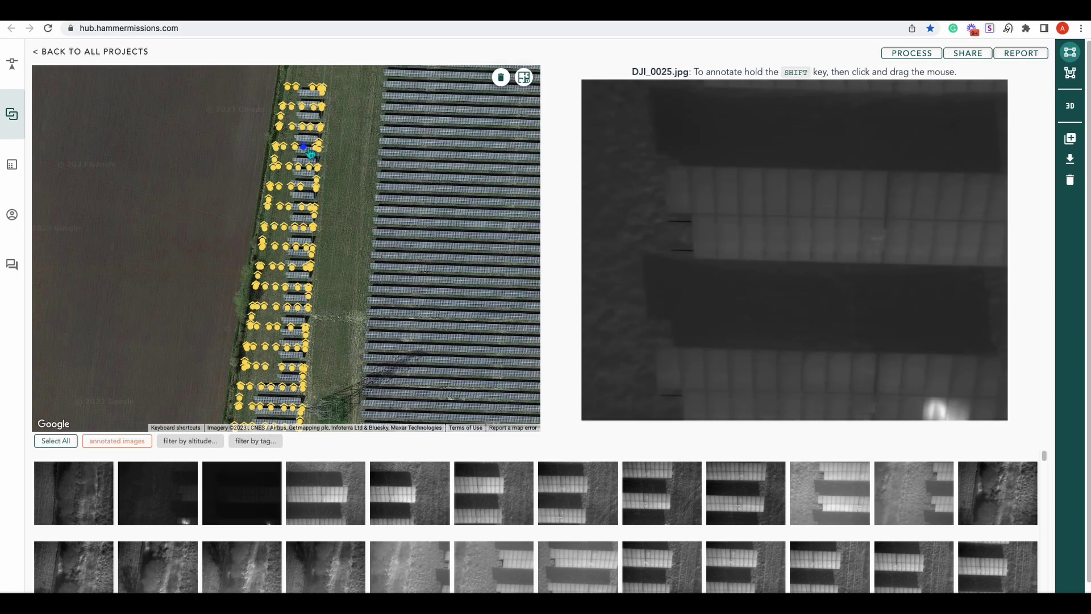
# Box the spotted panel in the middle row of DJI_0035, with the comment "Spots" and the tag "Damaged Panel".
pyautogui.click(312, 170)
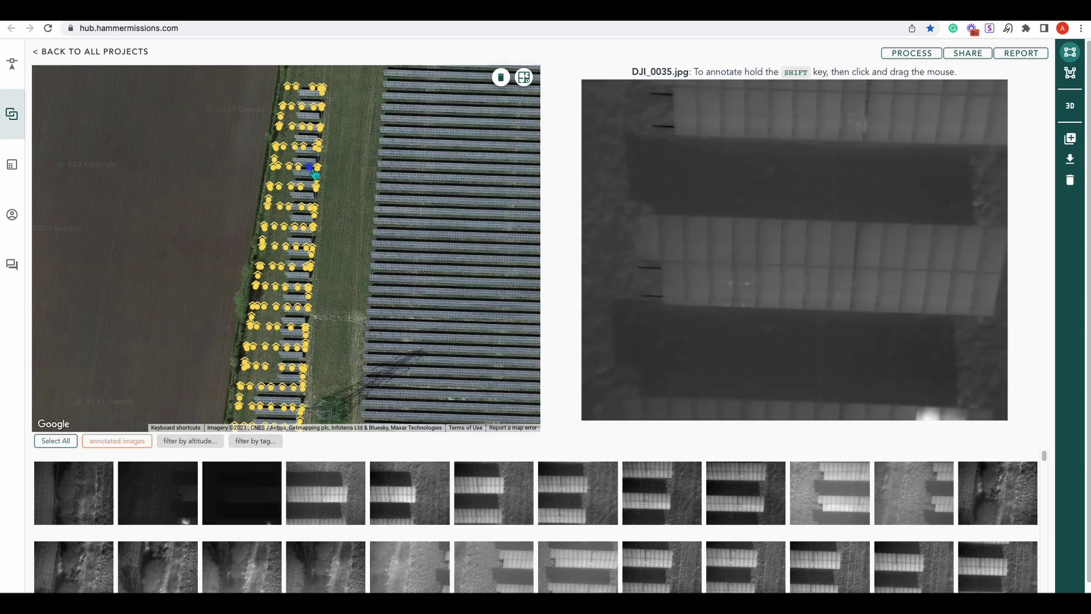
pyautogui.moveTo(588, 359)
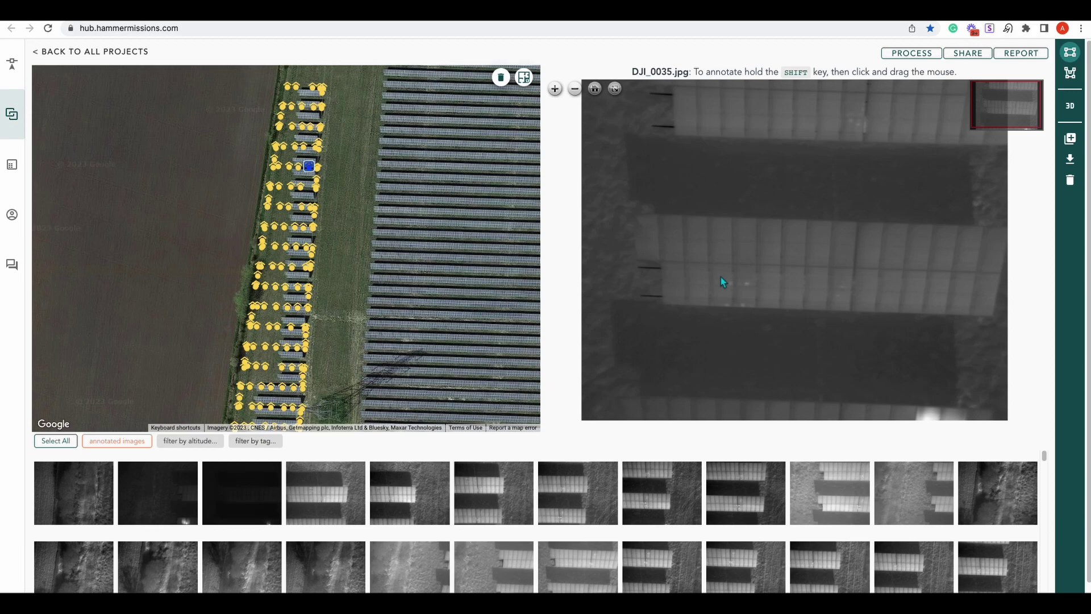
pyautogui.moveTo(721, 273); pyautogui.dragTo(762, 319)
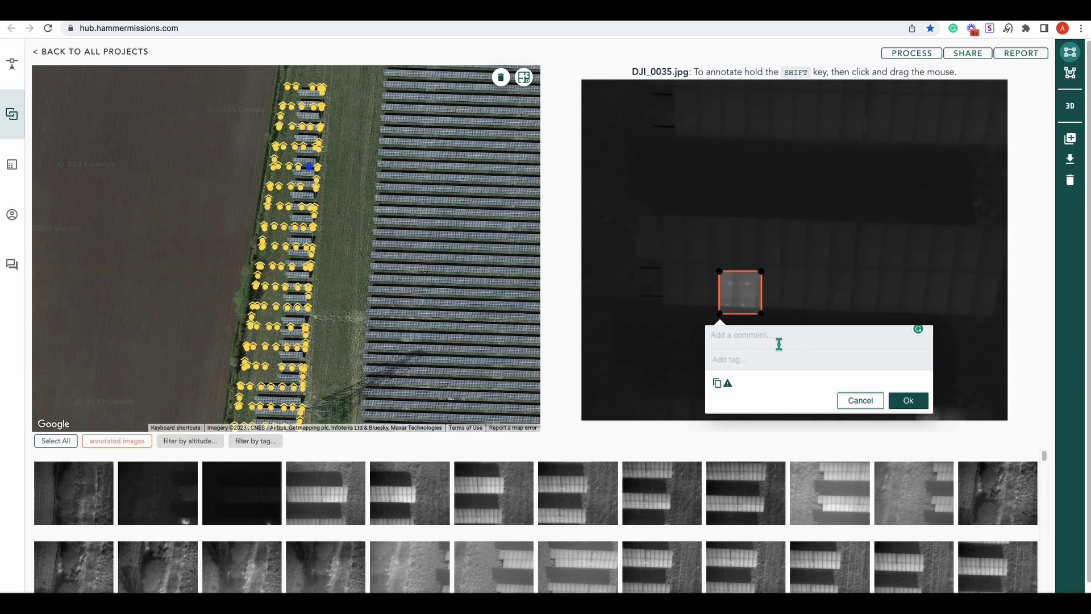
pyautogui.write('Spots')
pyautogui.click(714, 364)
pyautogui.write('Damaged Panel')
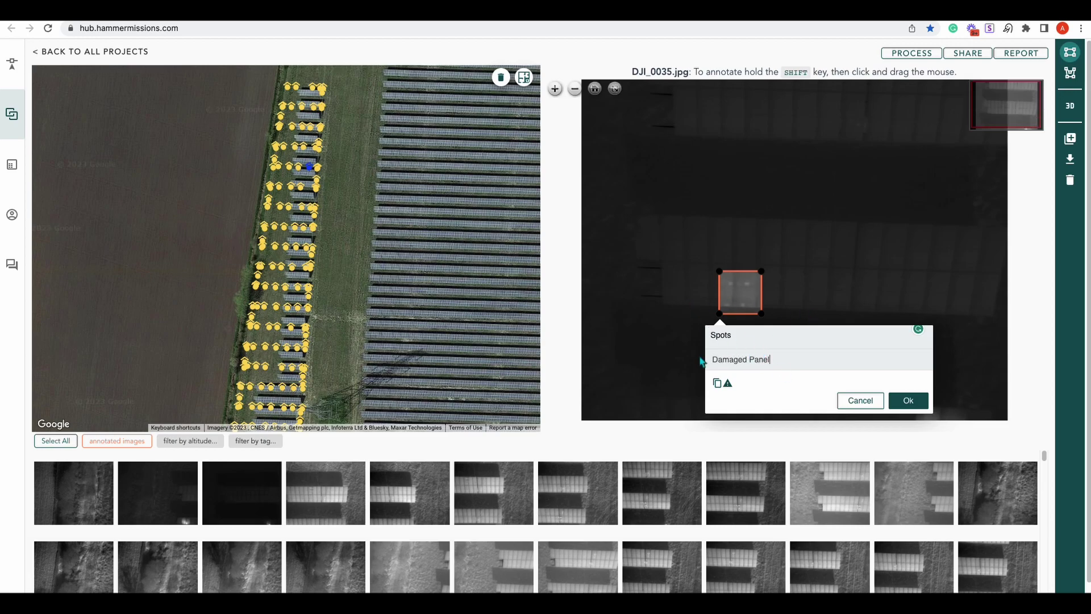
# Flag the "Spots" annotation in DJI_0035 with the red warning marker and save it.
pyautogui.click(729, 386)
pyautogui.click(728, 383)
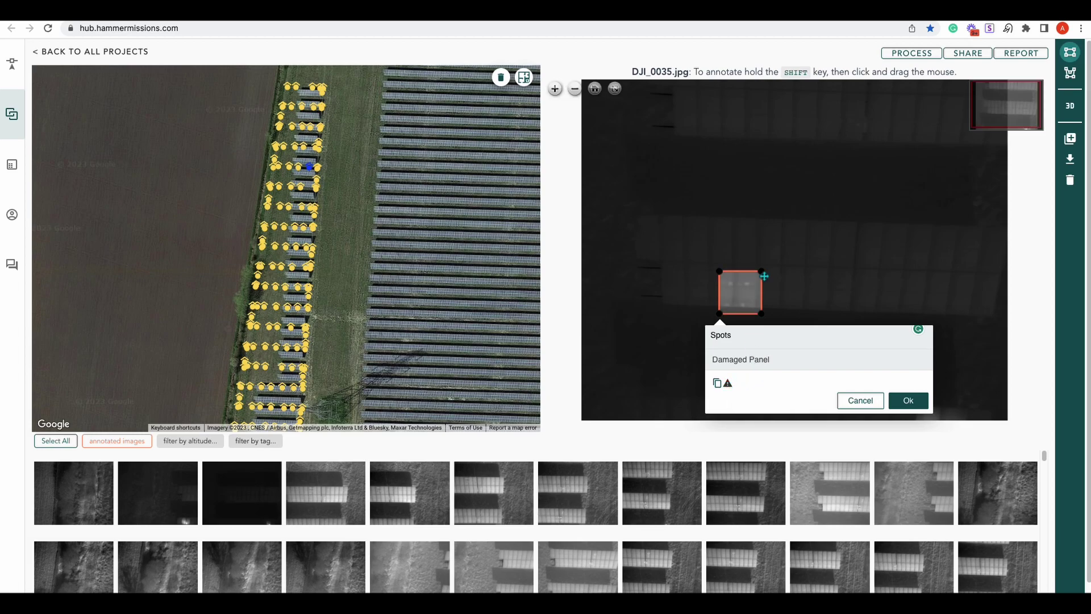
pyautogui.click(728, 383)
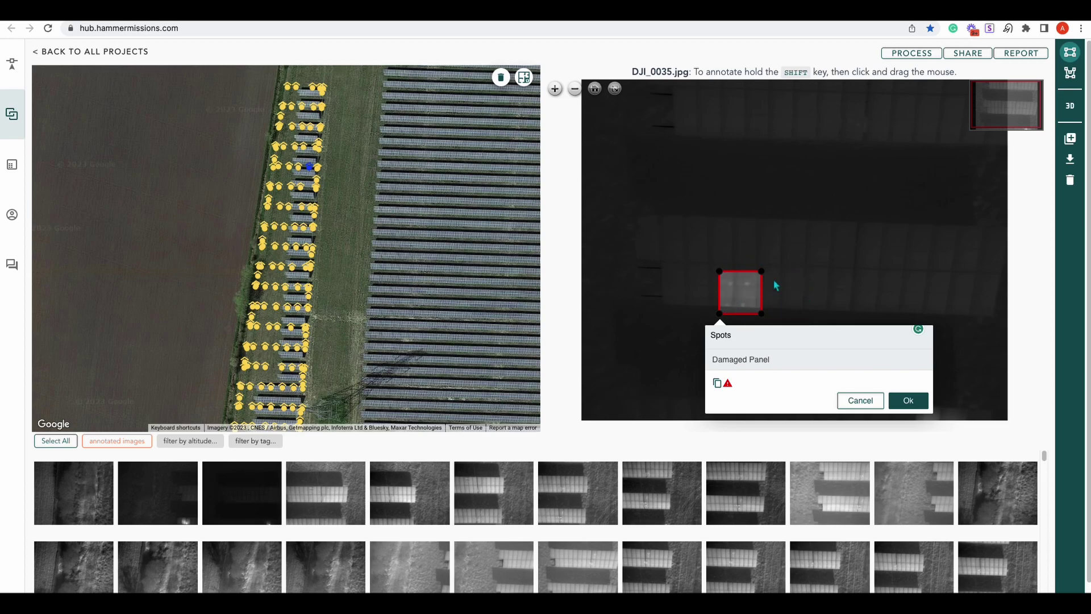
pyautogui.click(907, 401)
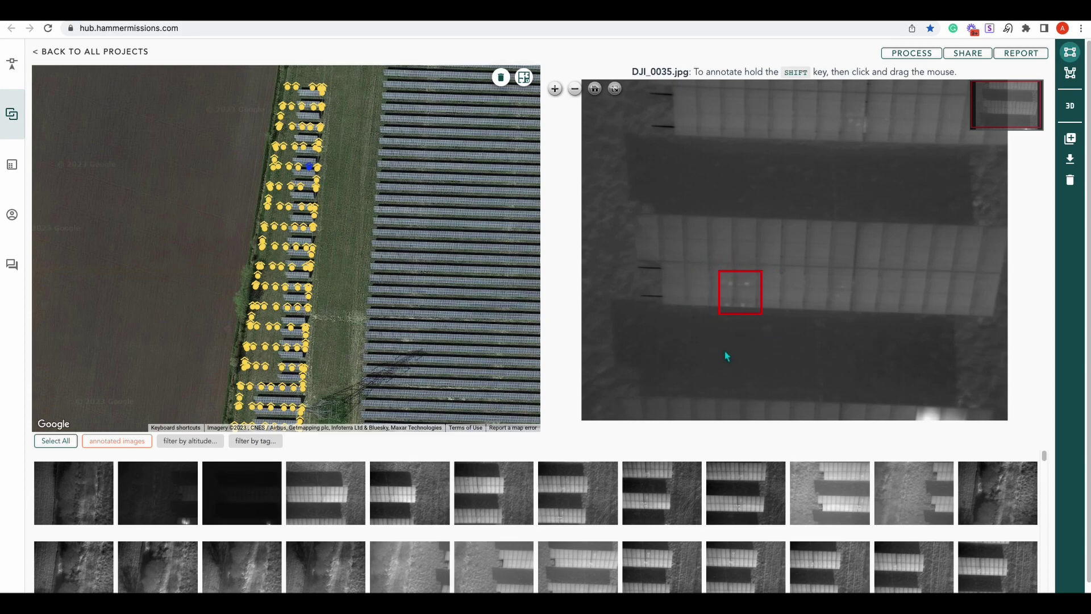
# Try to annotate the bright-spotted panel in the lower row of DJI_0041 with comment "spots" and tag "Damaged Panel".
pyautogui.click(301, 186)
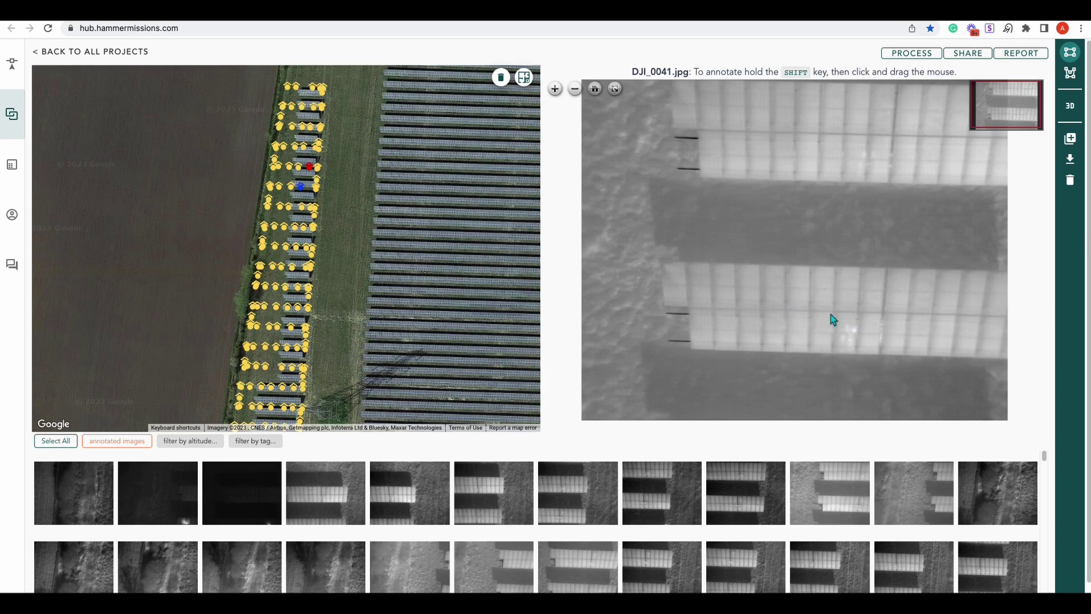
pyautogui.moveTo(830, 315); pyautogui.dragTo(874, 363)
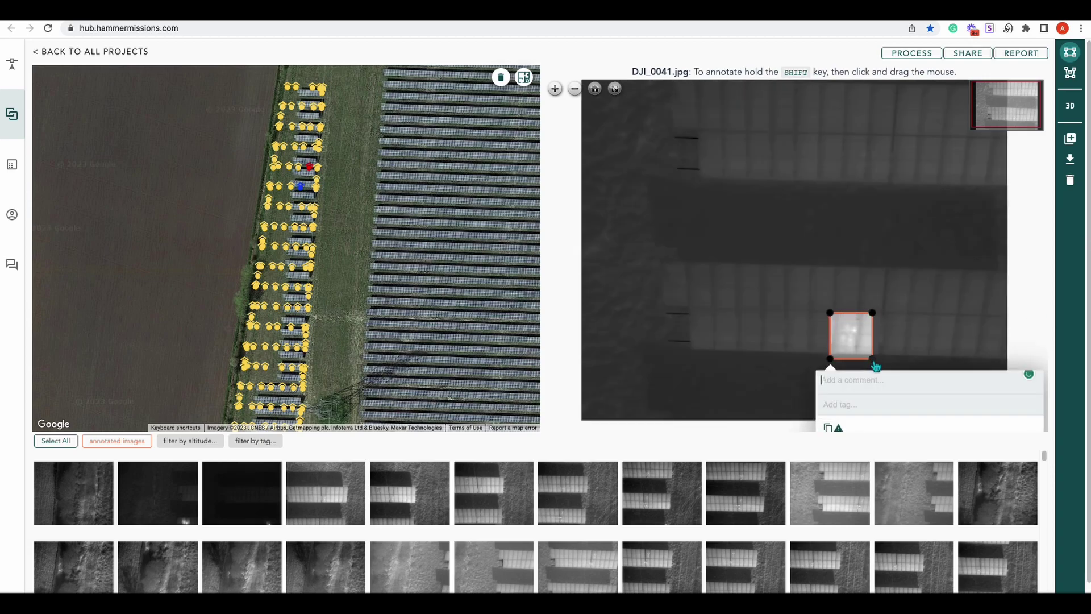
pyautogui.click(850, 384)
pyautogui.write('spots')
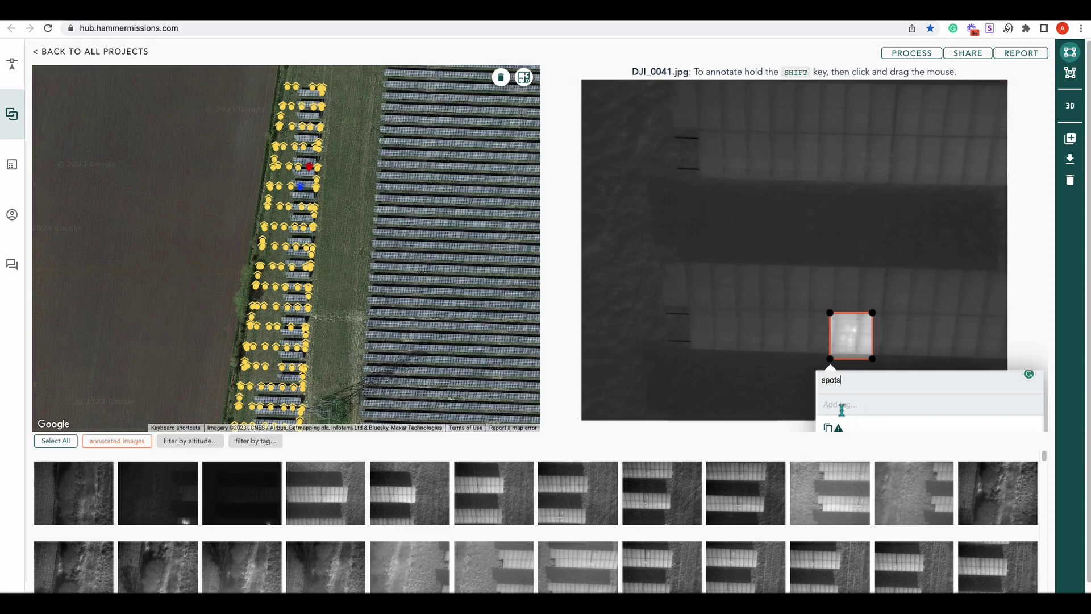
pyautogui.click(906, 405)
pyautogui.write('Damaged Panel')
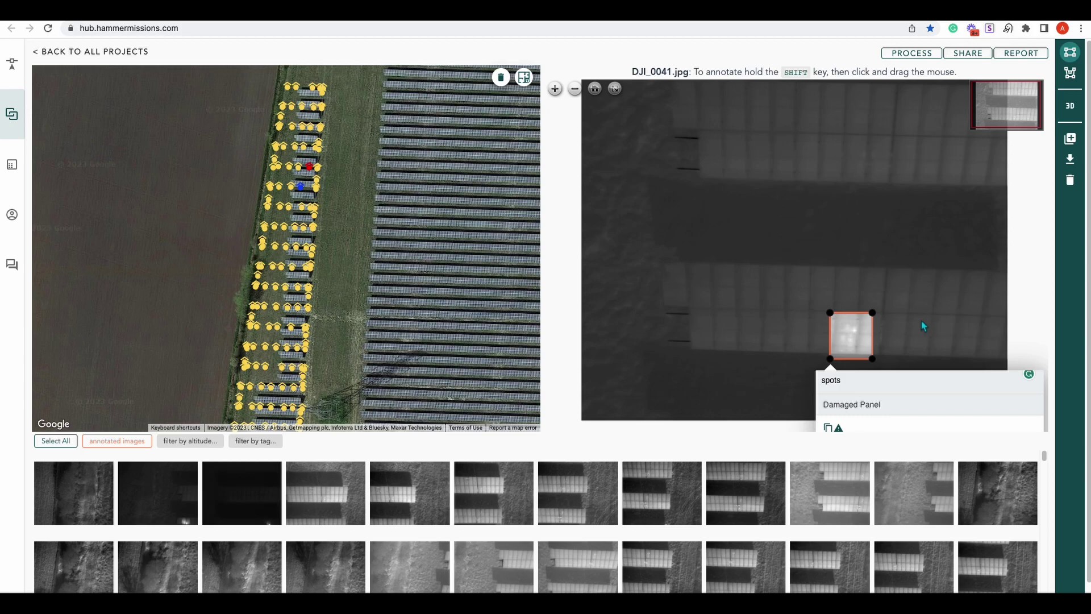
pyautogui.scroll(3, 869, 269)
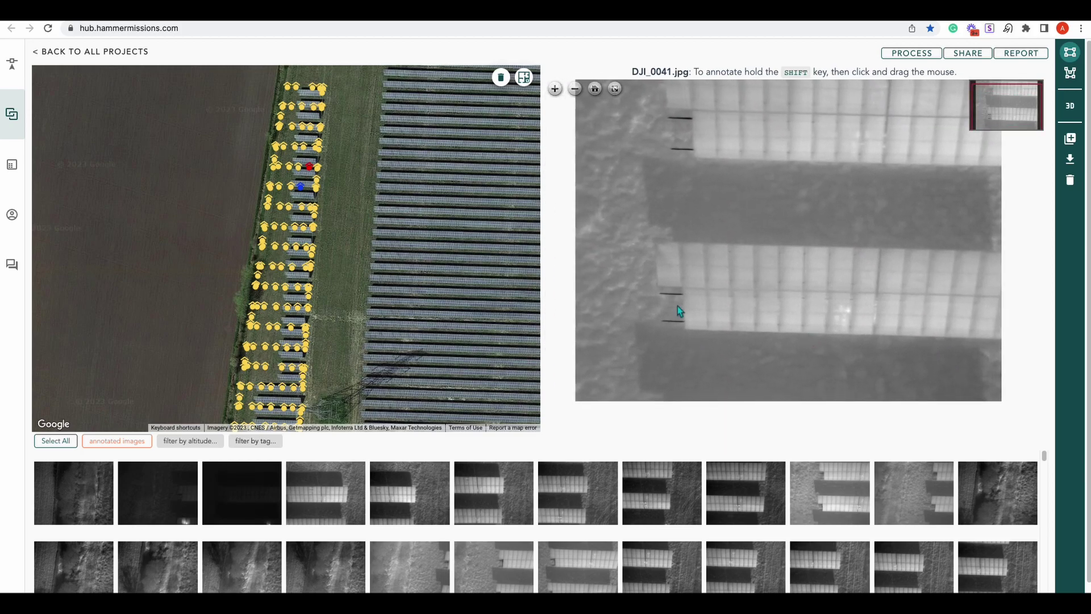
# Reopen the annotated thermal image DJI_0035 from the map.
pyautogui.click(308, 168)
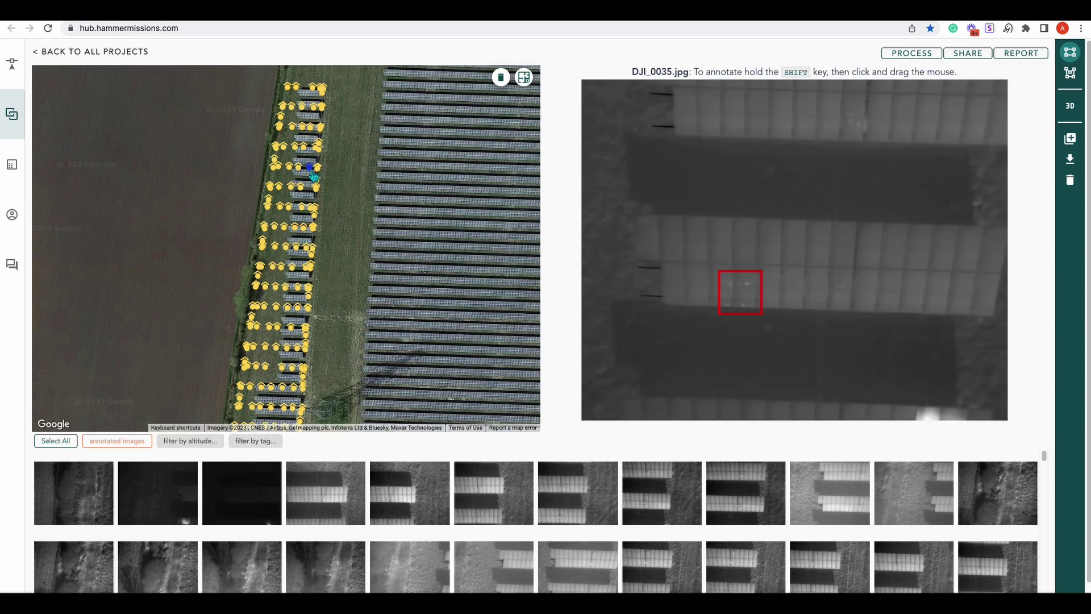
# Open DJI_0051 and box the brightly glowing panel in its upper row, flagged with the red warning marker.
pyautogui.click(733, 299)
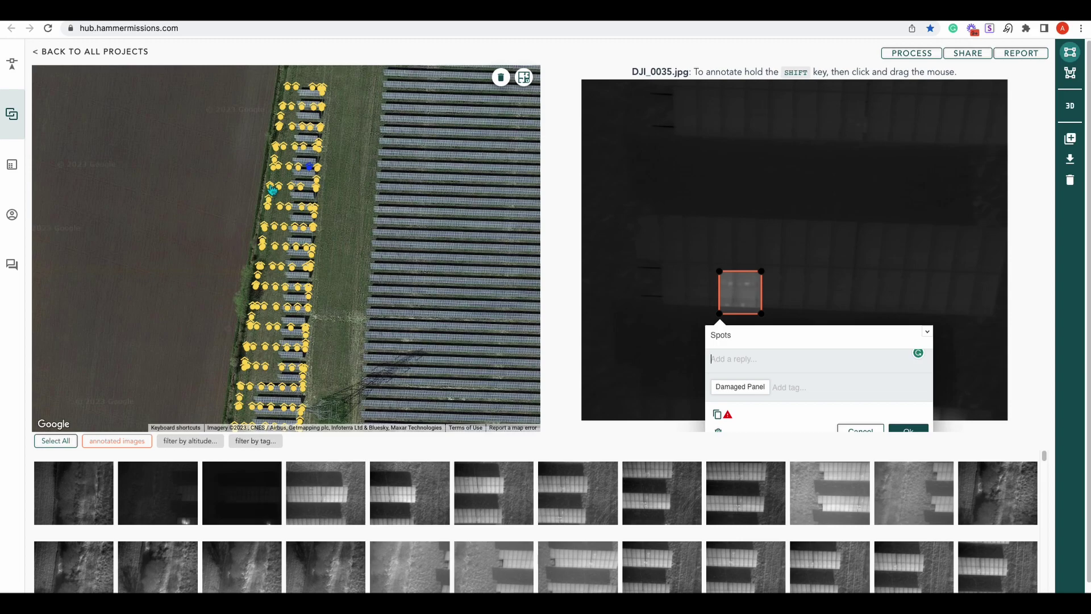
pyautogui.click(302, 207)
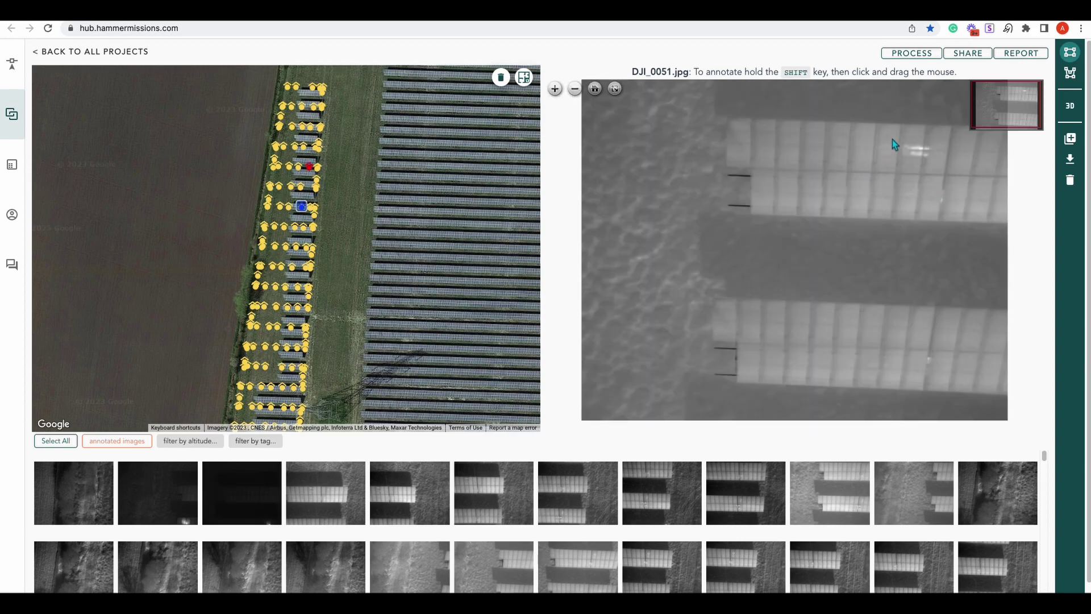
pyautogui.moveTo(892, 139); pyautogui.dragTo(950, 169)
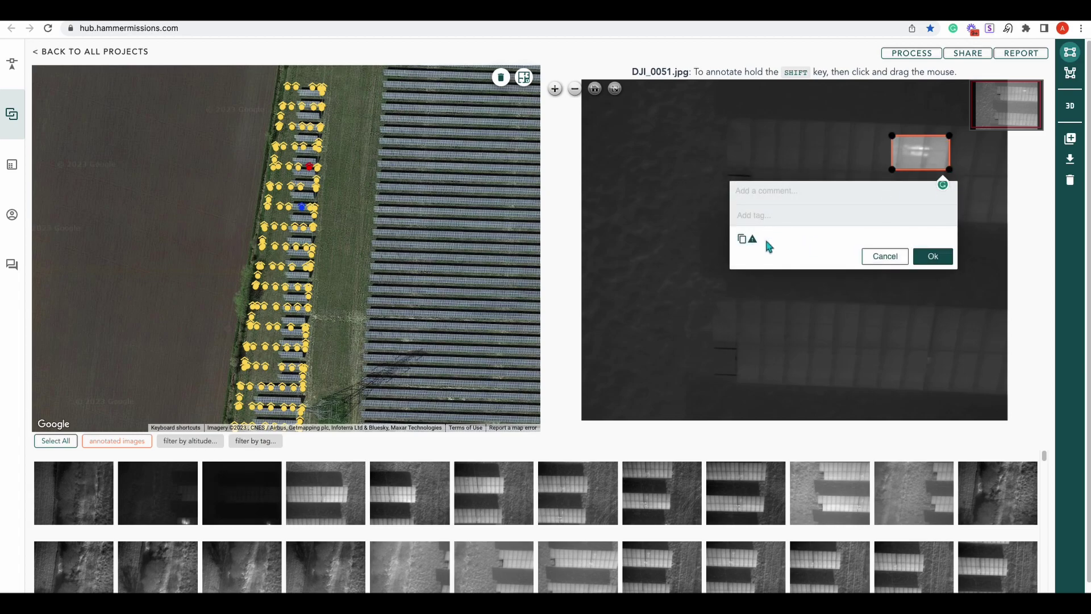
pyautogui.click(752, 239)
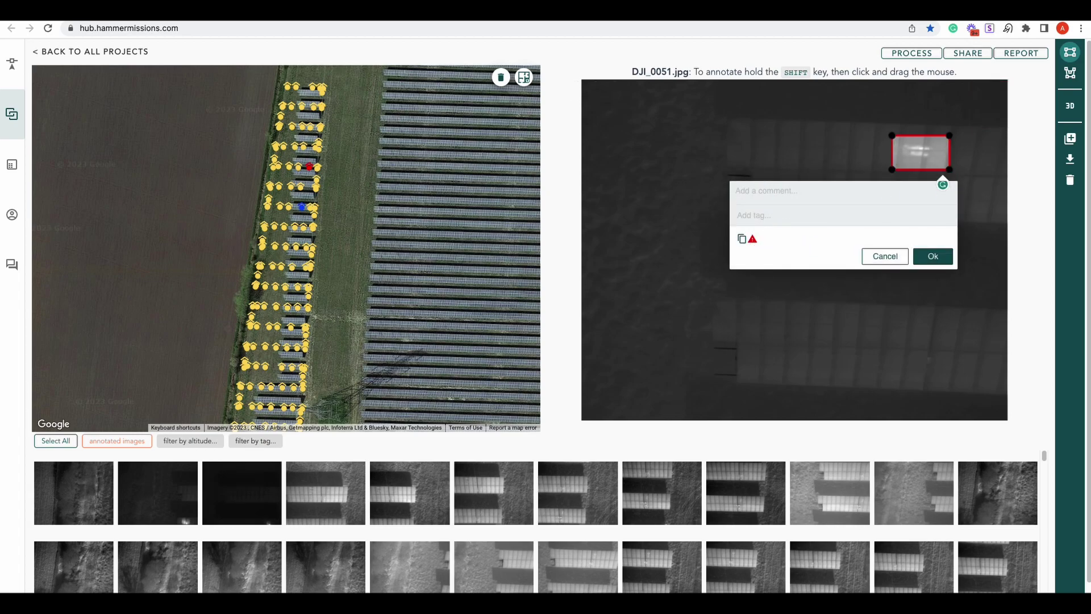
# Give the new DJI_0051 annotation the comment "spots" and the tag "Damaged Panel", and save it.
pyautogui.write('spots')
pyautogui.click(760, 217)
pyautogui.write('Da')
pyautogui.write('nel')
pyautogui.click(932, 256)
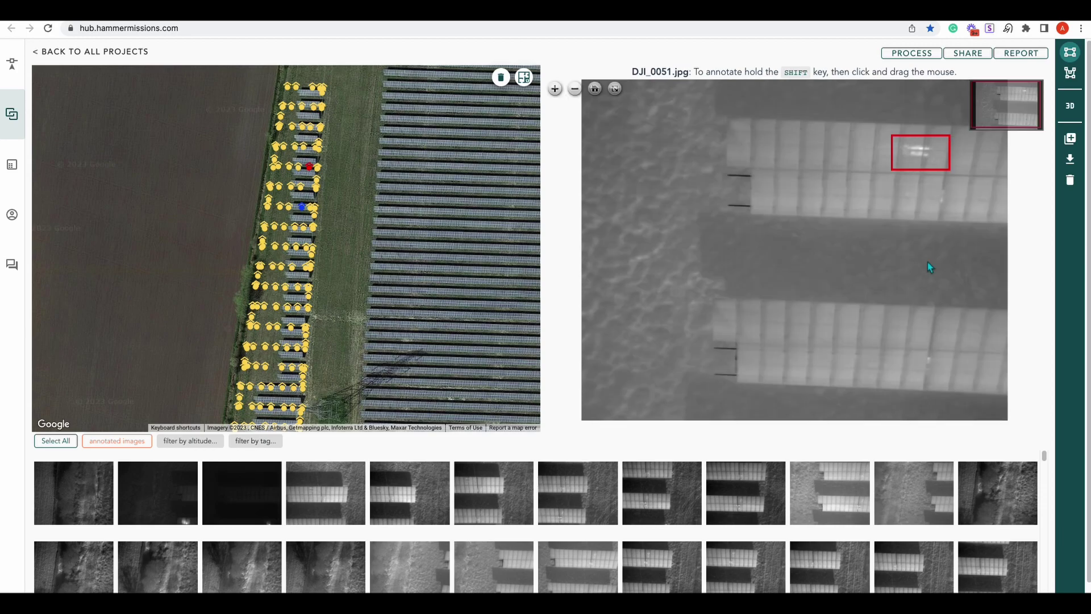
# Review the saved damaged-panel annotations in DJI_0035 and DJI_0051.
pyautogui.click(317, 174)
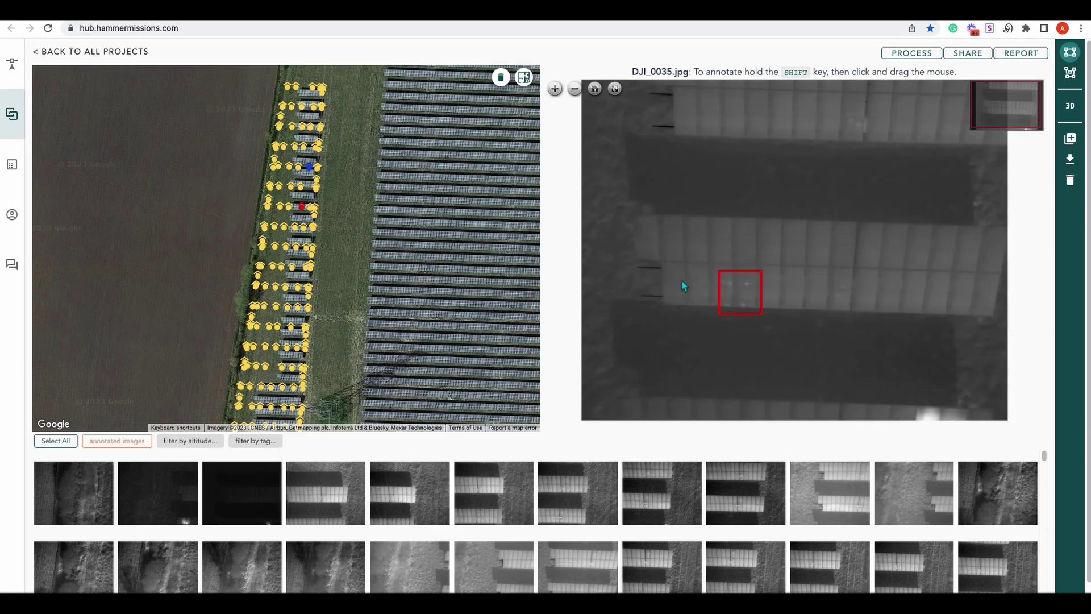
pyautogui.click(738, 293)
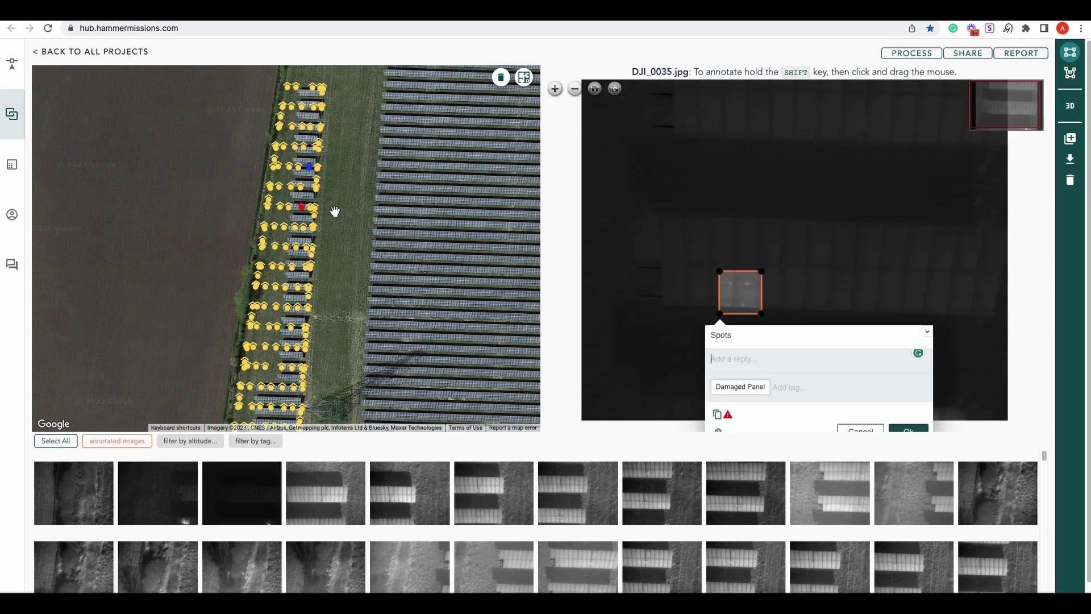
pyautogui.click(301, 207)
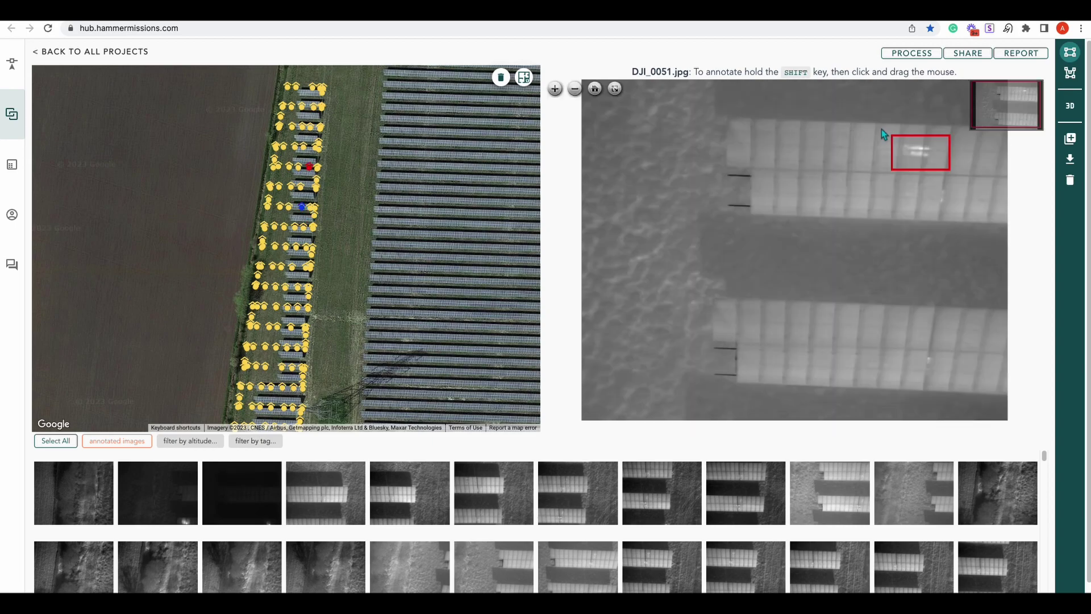
pyautogui.click(915, 158)
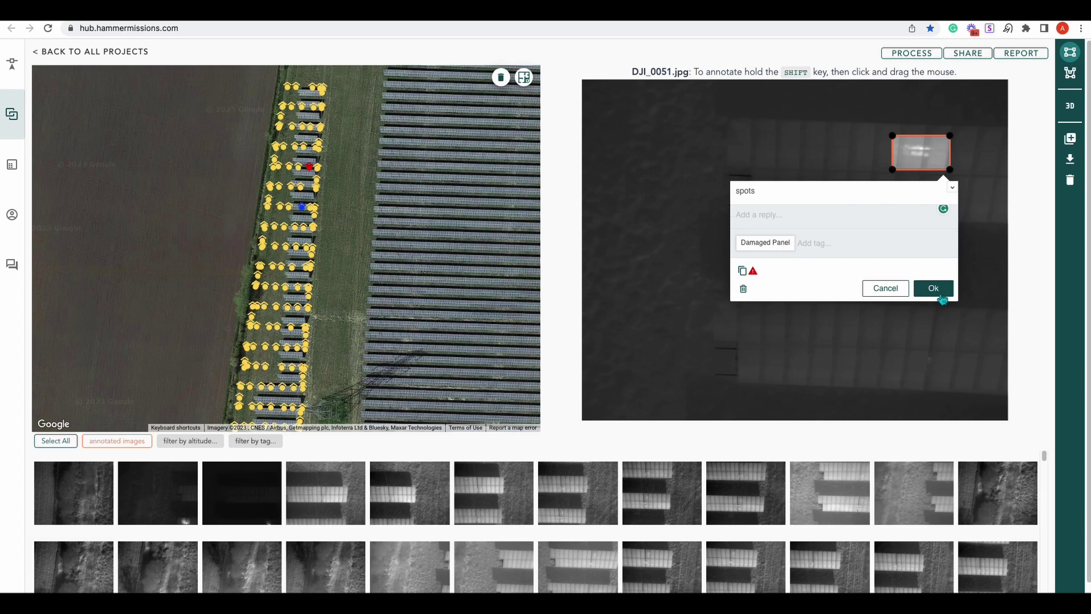
pyautogui.click(933, 288)
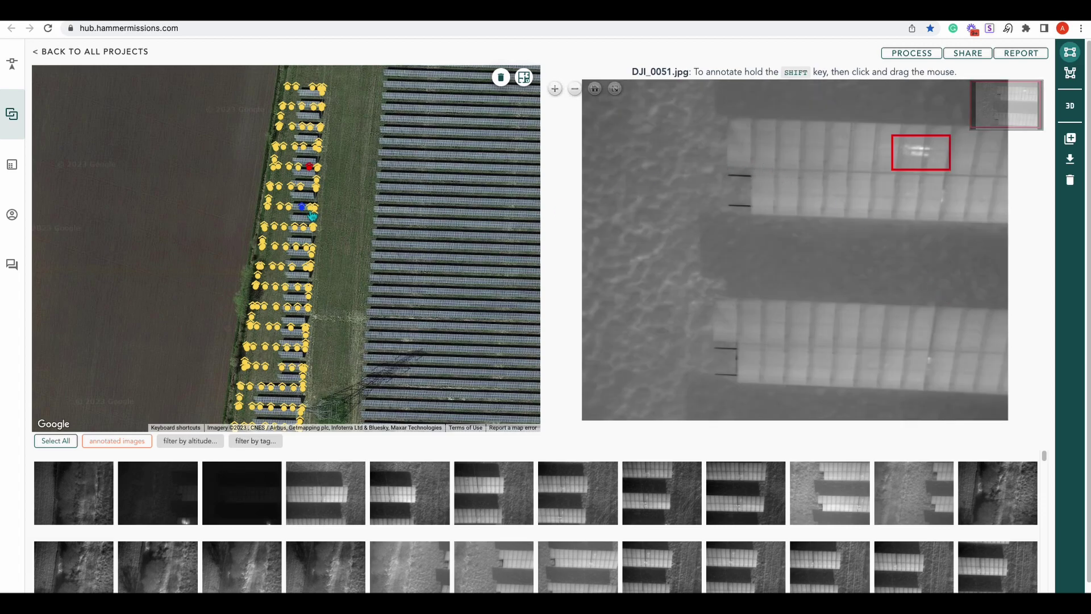
# Box the long bright streak in the lower panel row of DJI_0078 and save it with the comment "Dirty".
pyautogui.click(292, 268)
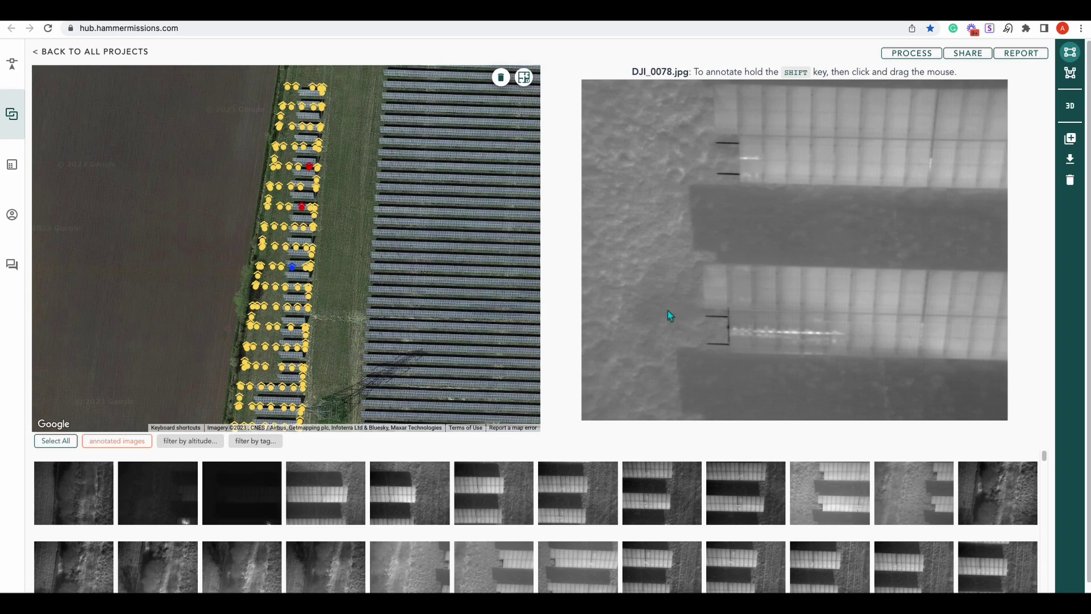
pyautogui.moveTo(859, 319)
pyautogui.mouseDown()
pyautogui.moveTo(835, 342)
pyautogui.moveTo(733, 351)
pyautogui.mouseUp()
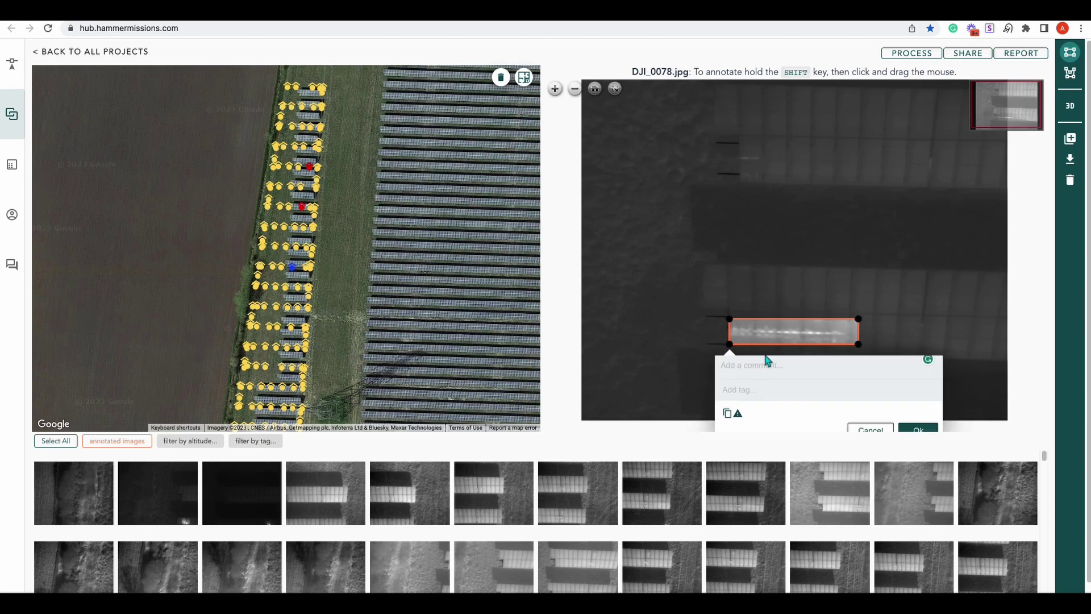
pyautogui.write('Dirty')
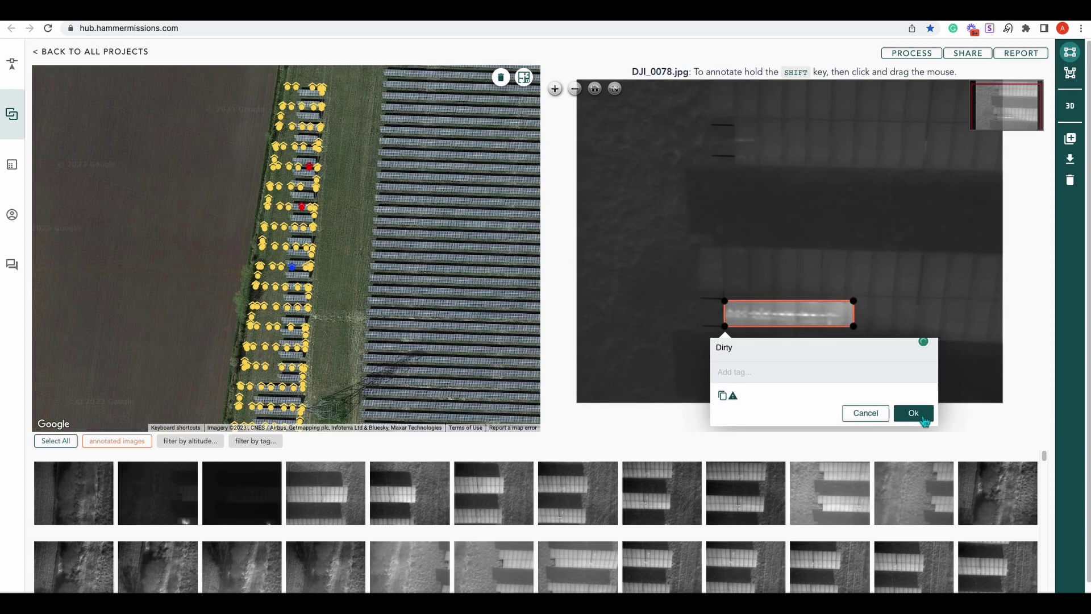
pyautogui.click(912, 415)
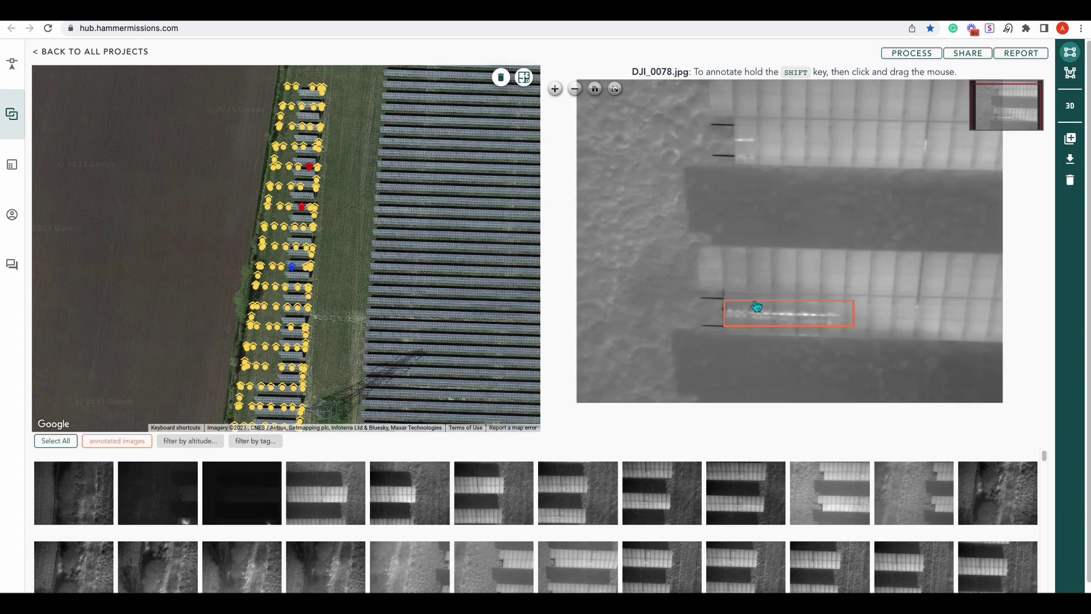
# Find DJI_0132 on the map, box the bright spots in the lower half of its upper array, and save them with a comment about dirt.
pyautogui.click(296, 246)
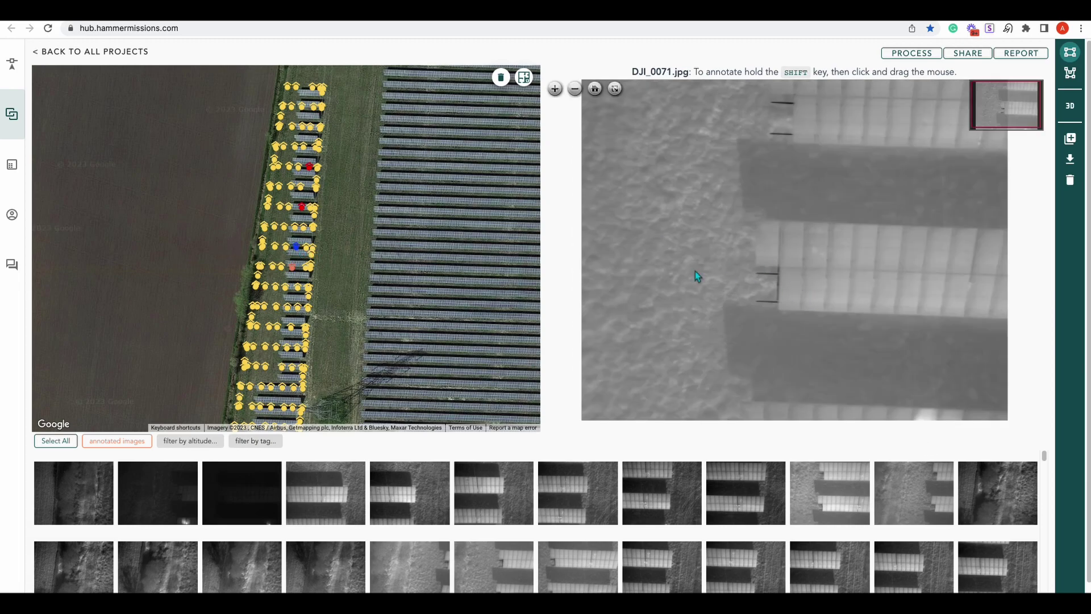
pyautogui.click(292, 368)
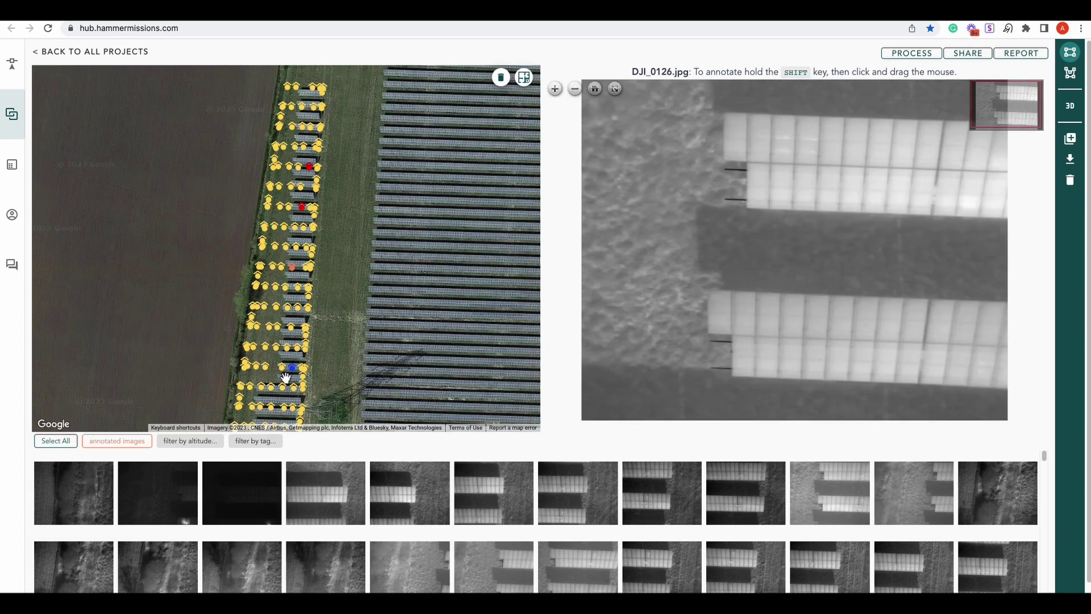
pyautogui.click(294, 390)
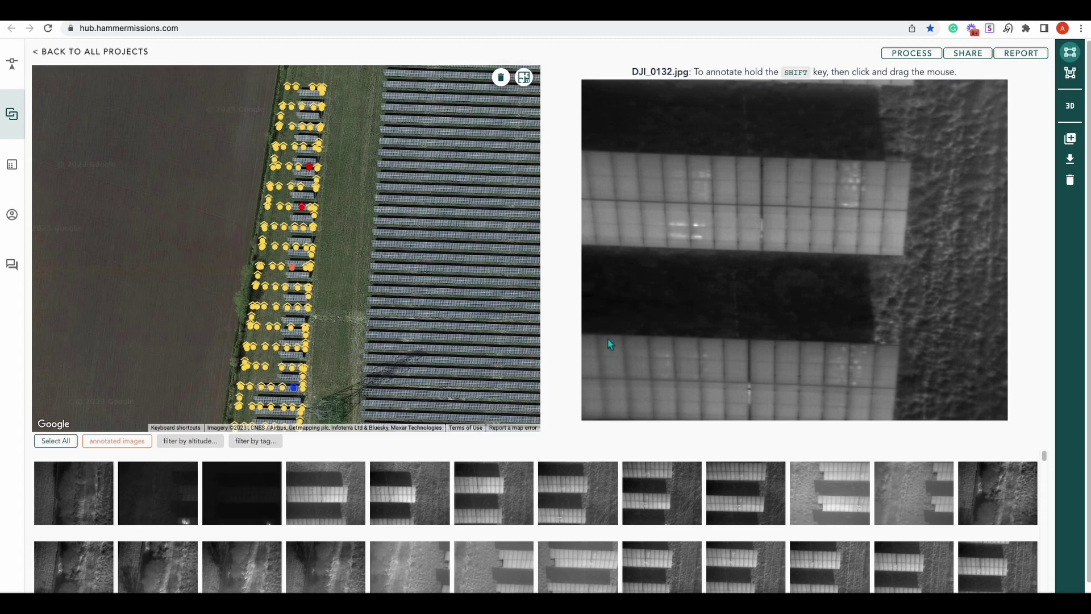
pyautogui.moveTo(817, 219)
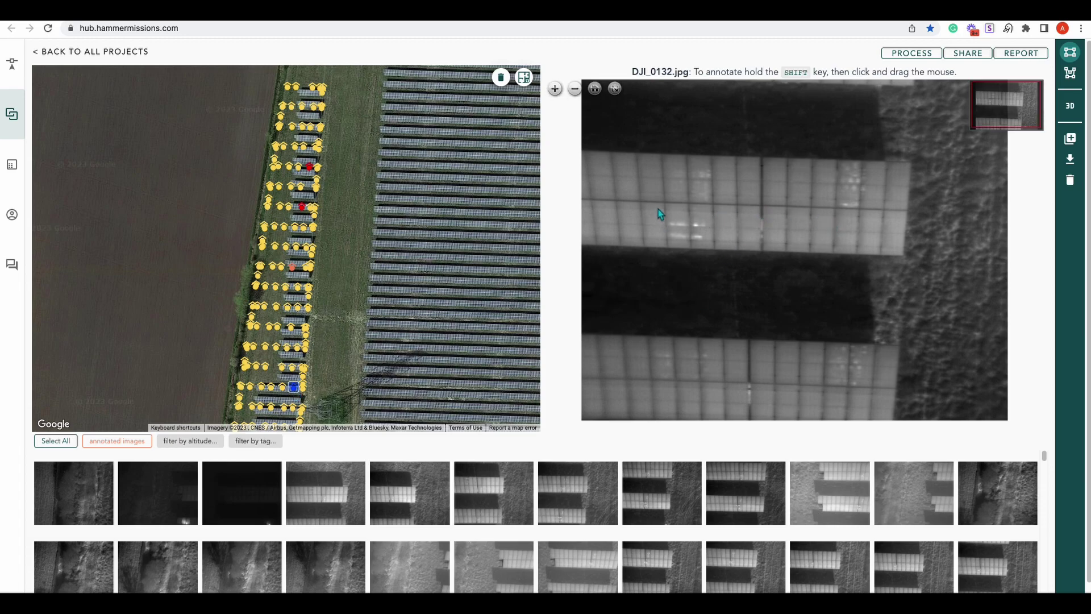
pyautogui.moveTo(658, 209)
pyautogui.mouseDown()
pyautogui.moveTo(663, 237)
pyautogui.moveTo(718, 255)
pyautogui.mouseUp()
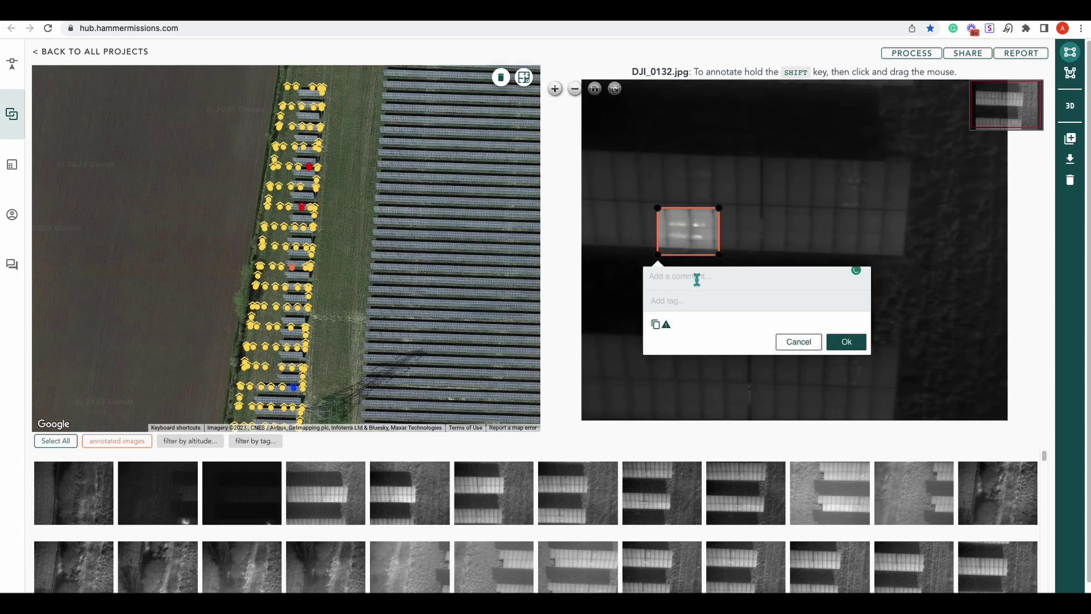
pyautogui.write('dirst')
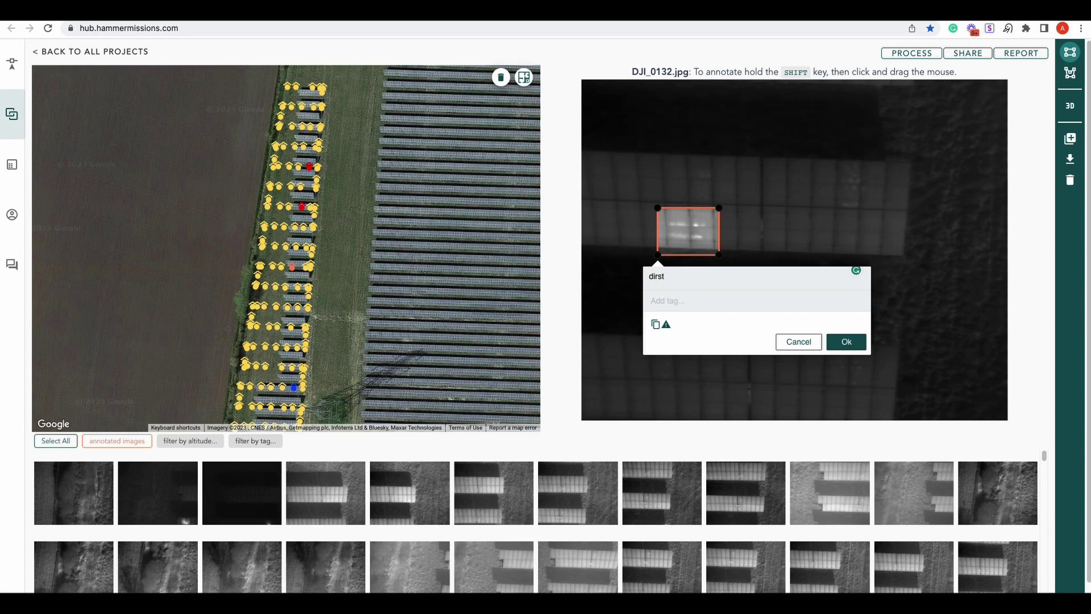
pyautogui.press('BackSpace')
pyautogui.press('BackSpace')
pyautogui.write('dir')
pyautogui.click(847, 344)
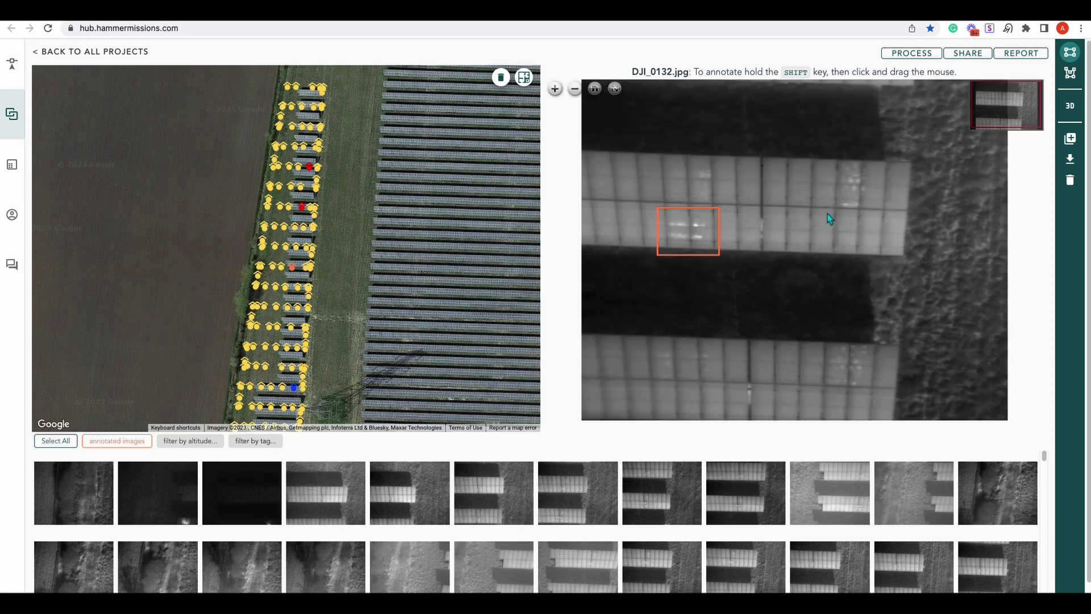
# Box the spotted panel near the upper array's end in DJI_0132 with the red warning marker, comment "spots" and tag "Damaged Panel".
pyautogui.moveTo(827, 155)
pyautogui.mouseDown()
pyautogui.moveTo(836, 192)
pyautogui.moveTo(879, 224)
pyautogui.mouseUp()
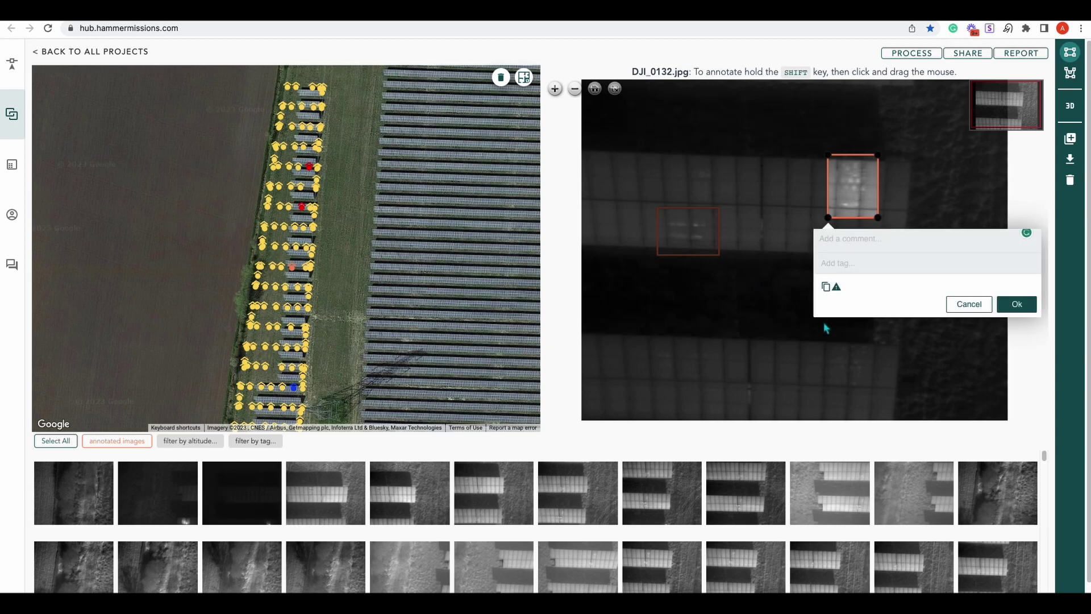
pyautogui.click(836, 287)
pyautogui.click(841, 238)
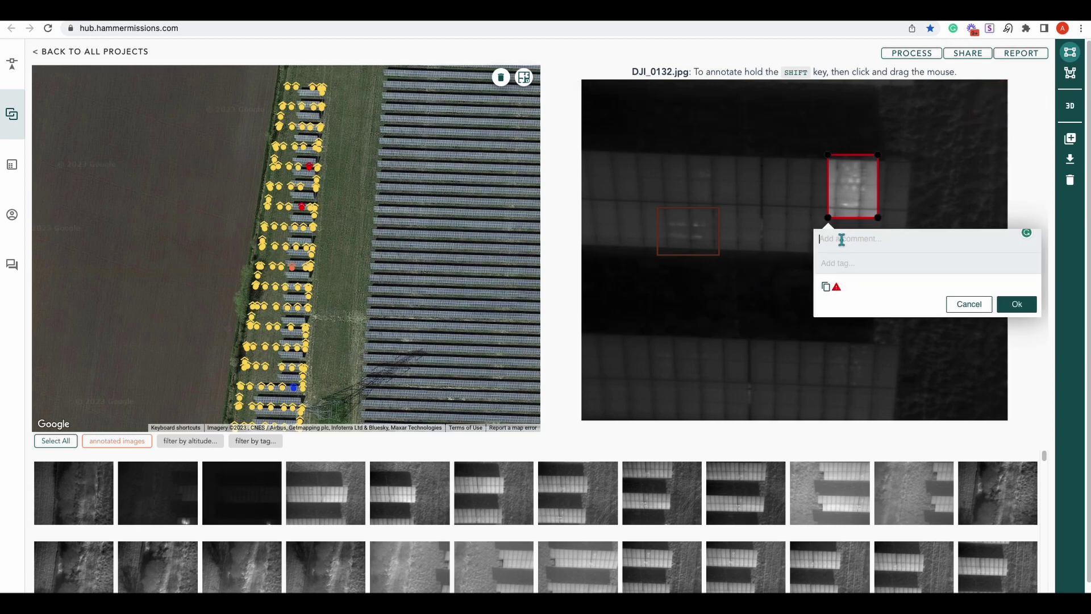
pyautogui.write('spots')
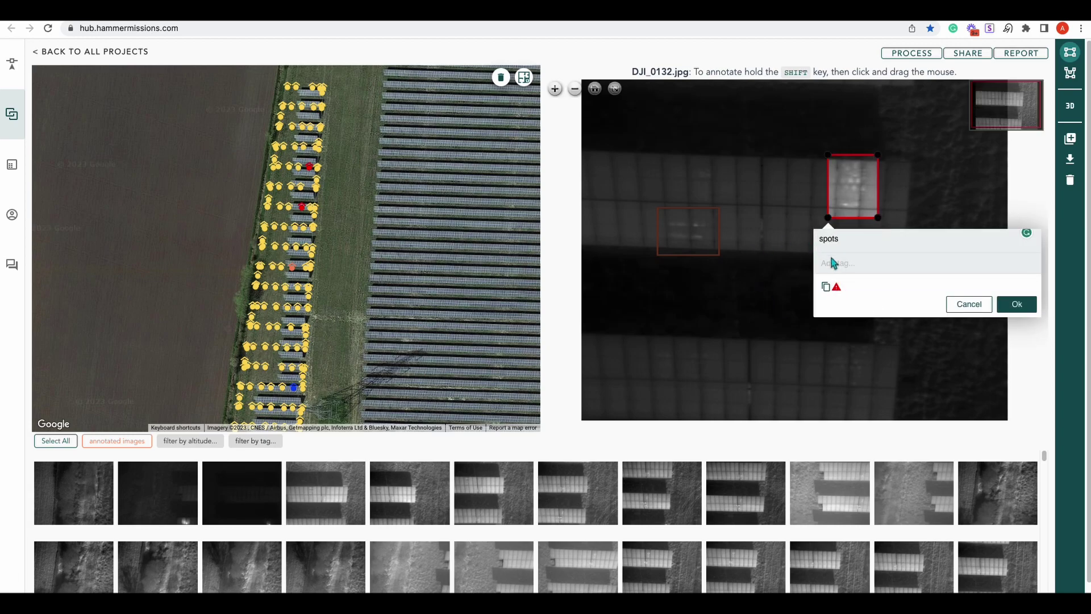
pyautogui.click(840, 263)
pyautogui.write('Dam')
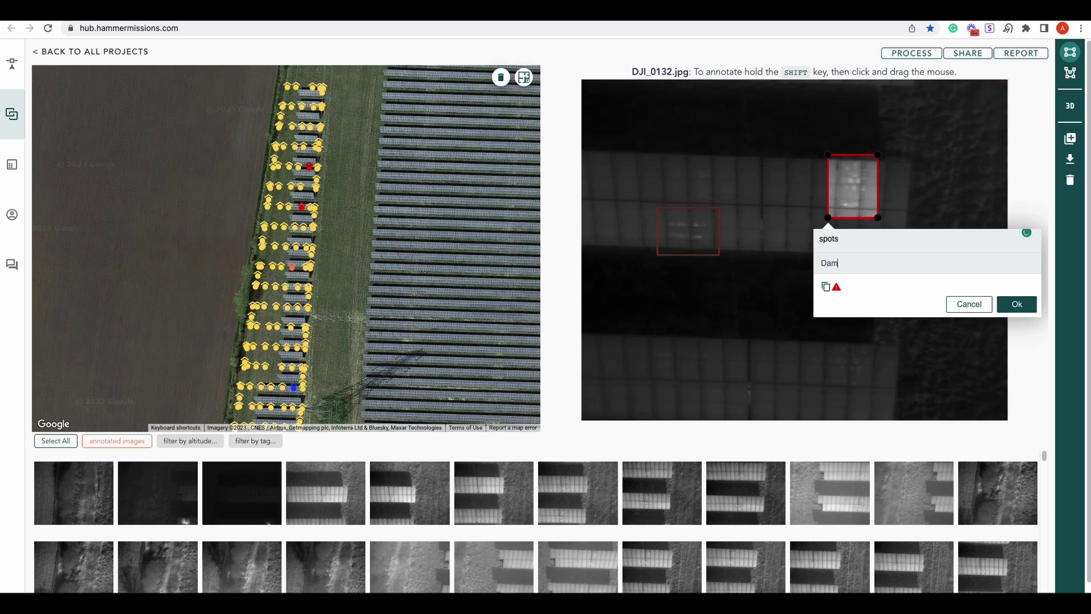
pyautogui.write('aged Panel')
pyautogui.click(1016, 305)
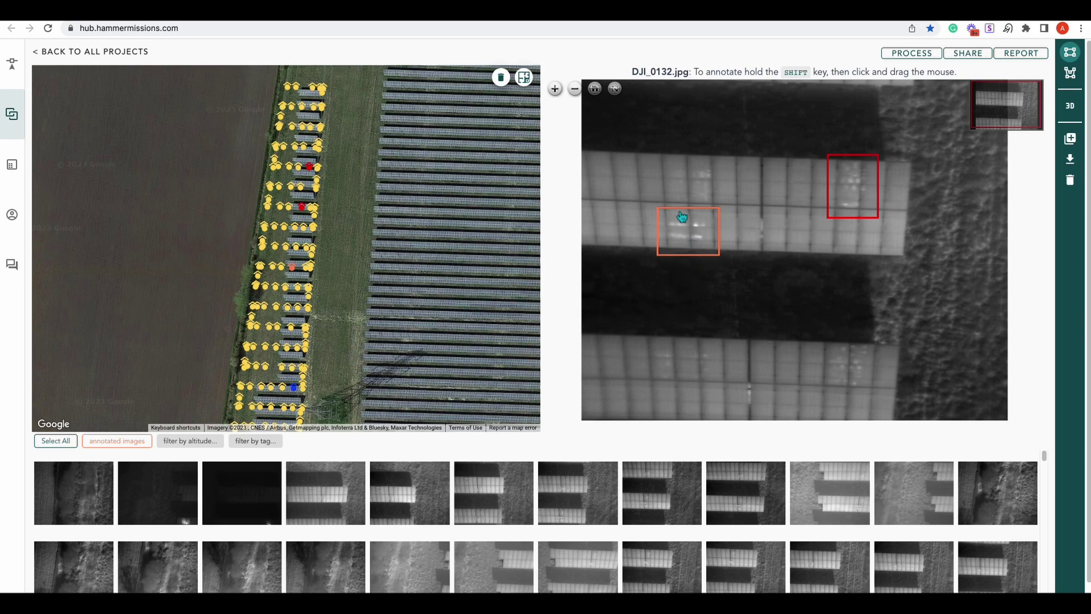
# Box the bright streak in the middle array of DJI_0107 and save it with the comment "dirty".
pyautogui.click(292, 329)
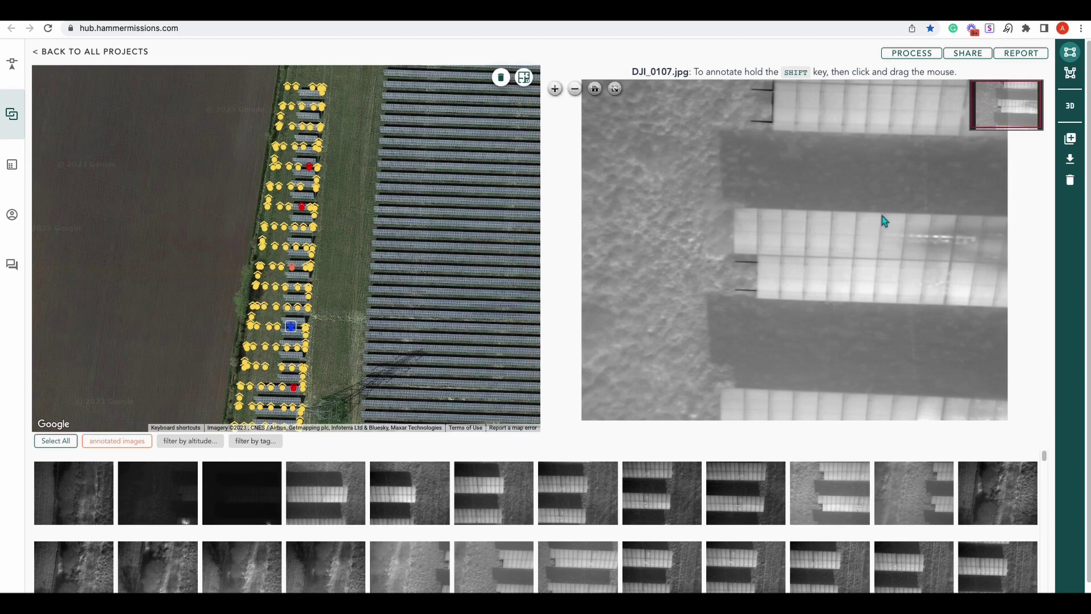
pyautogui.moveTo(879, 219)
pyautogui.keyDown('shift'); pyautogui.mouseDown()
pyautogui.moveTo(919, 248)
pyautogui.moveTo(990, 262)
pyautogui.mouseUp(); pyautogui.keyUp('shift')
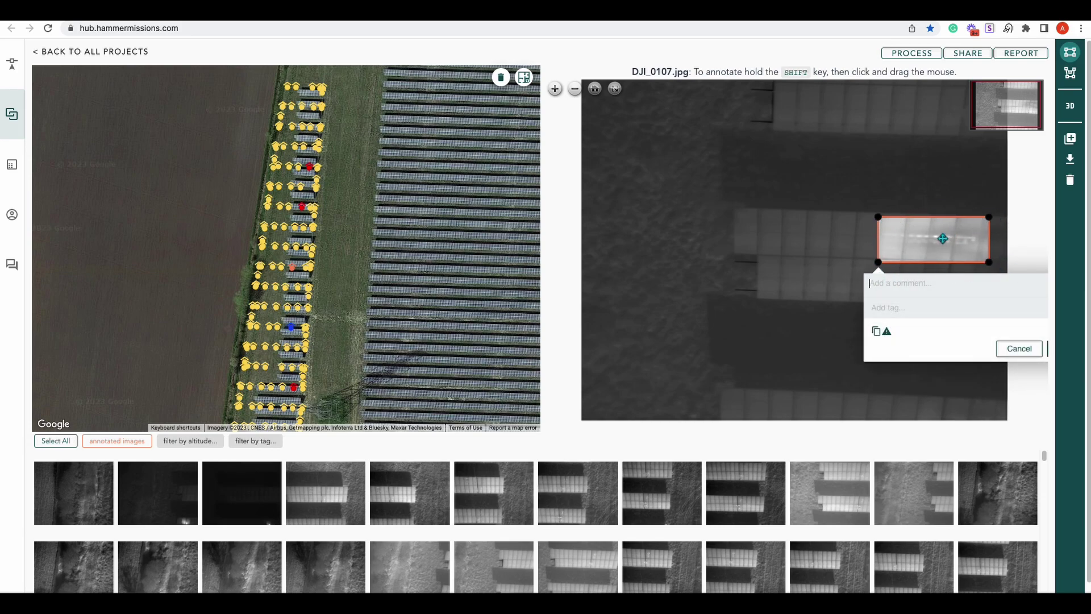
pyautogui.click(895, 289)
pyautogui.write('dirty')
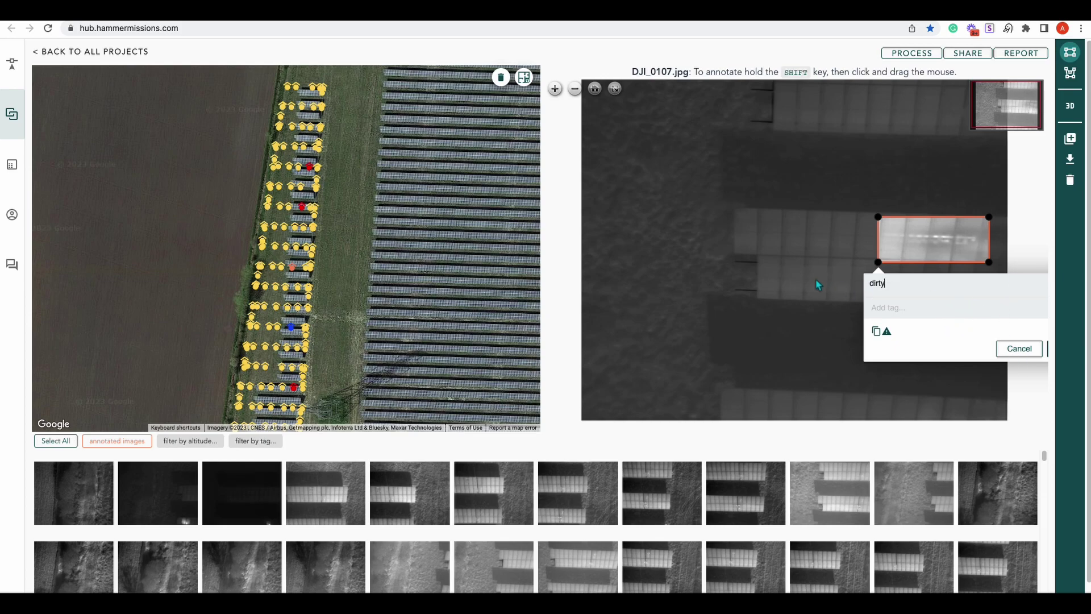
pyautogui.moveTo(818, 284); pyautogui.dragTo(758, 276)
pyautogui.click(1003, 341)
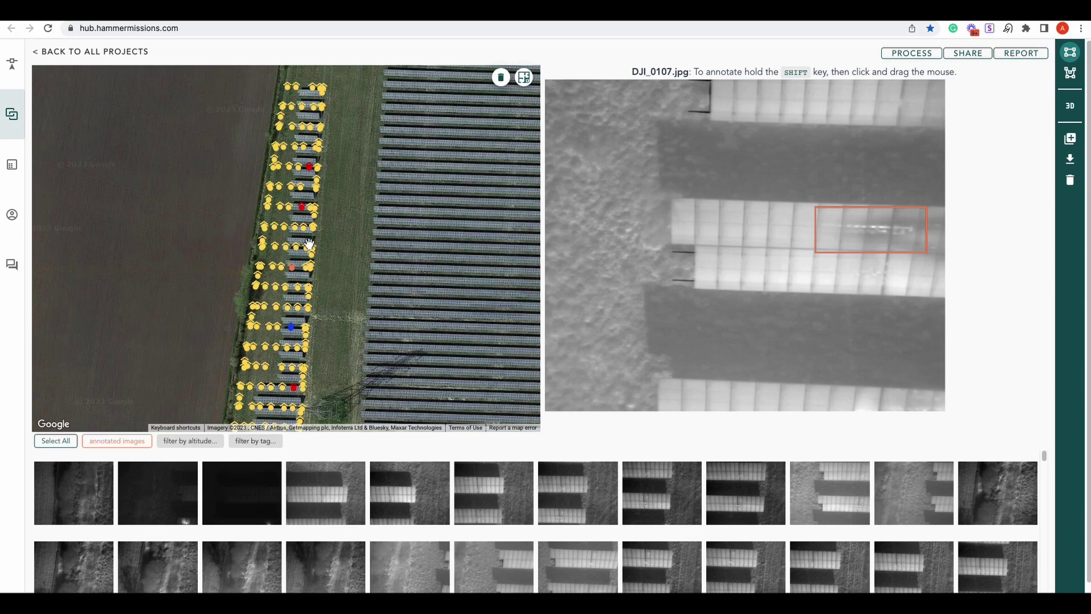
pyautogui.moveTo(319, 356); pyautogui.dragTo(360, 141)
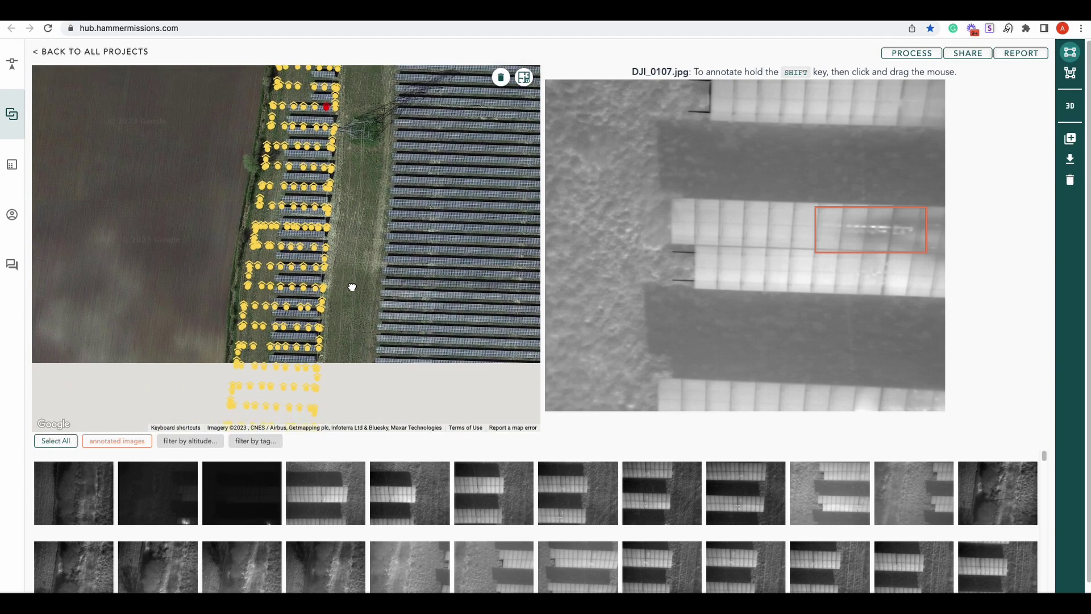
pyautogui.moveTo(352, 287)
pyautogui.mouseDown()
pyautogui.moveTo(353, 231)
pyautogui.moveTo(365, 219)
pyautogui.moveTo(361, 287)
pyautogui.mouseUp()
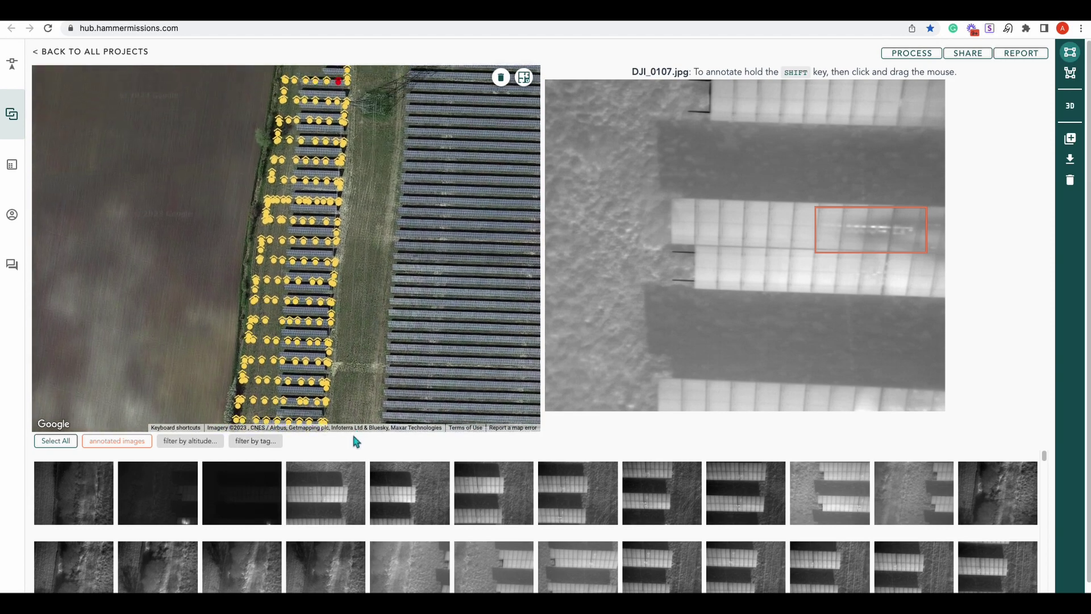
pyautogui.moveTo(358, 237); pyautogui.dragTo(324, 373)
pyautogui.moveTo(341, 265); pyautogui.dragTo(344, 299)
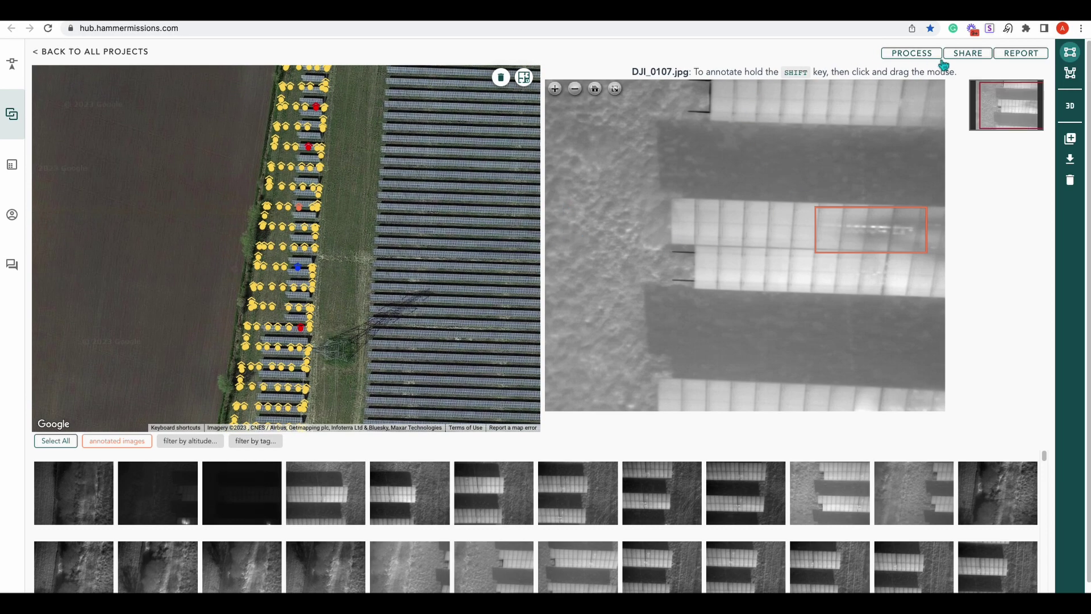
# Generate the project report with guest access links included for all images.
pyautogui.click(1030, 56)
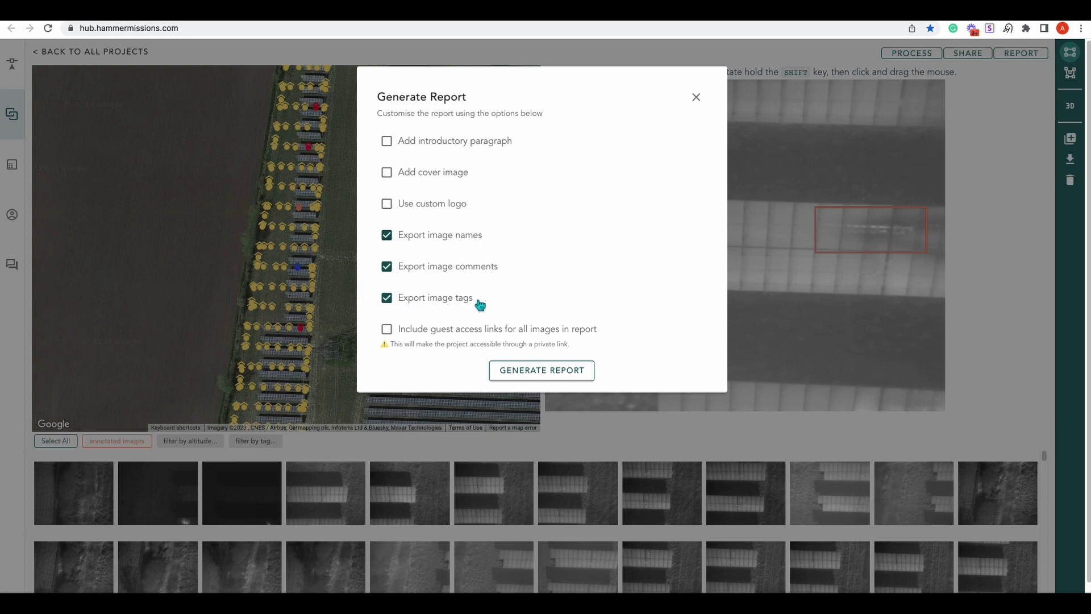
pyautogui.click(387, 332)
pyautogui.click(545, 372)
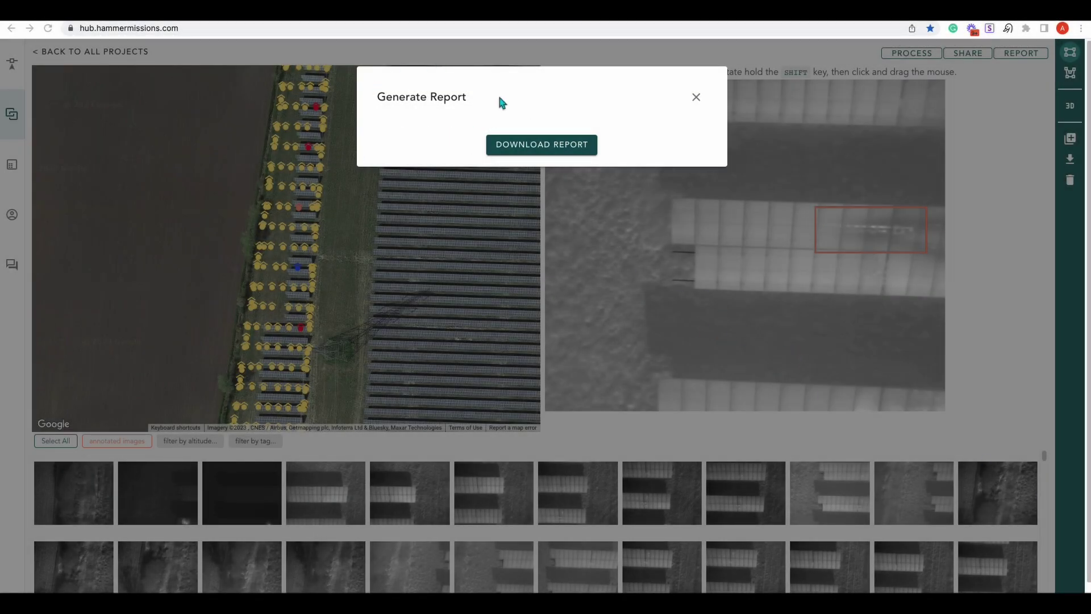
# Download the generated Solar Inspection report as a PDF, open it and review its cover page.
pyautogui.click(543, 148)
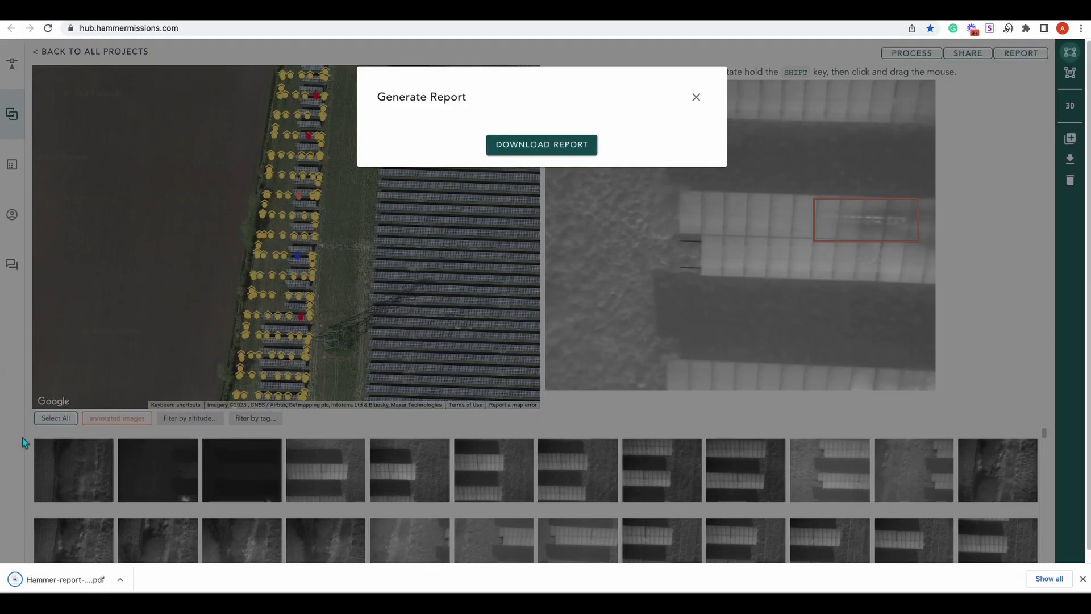
pyautogui.click(67, 586)
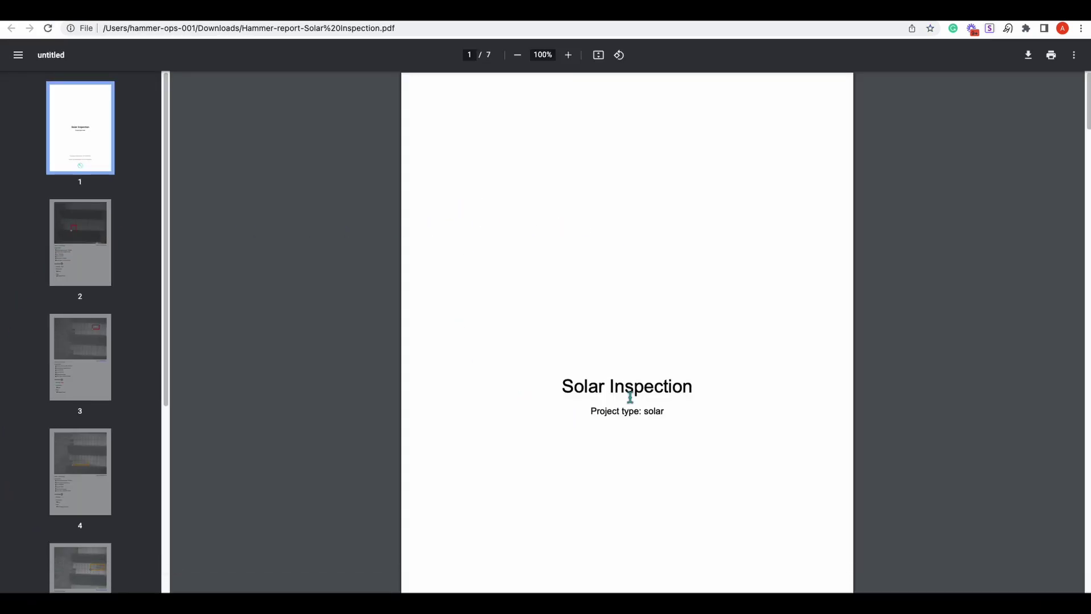
pyautogui.scroll(-4, 523, 236)
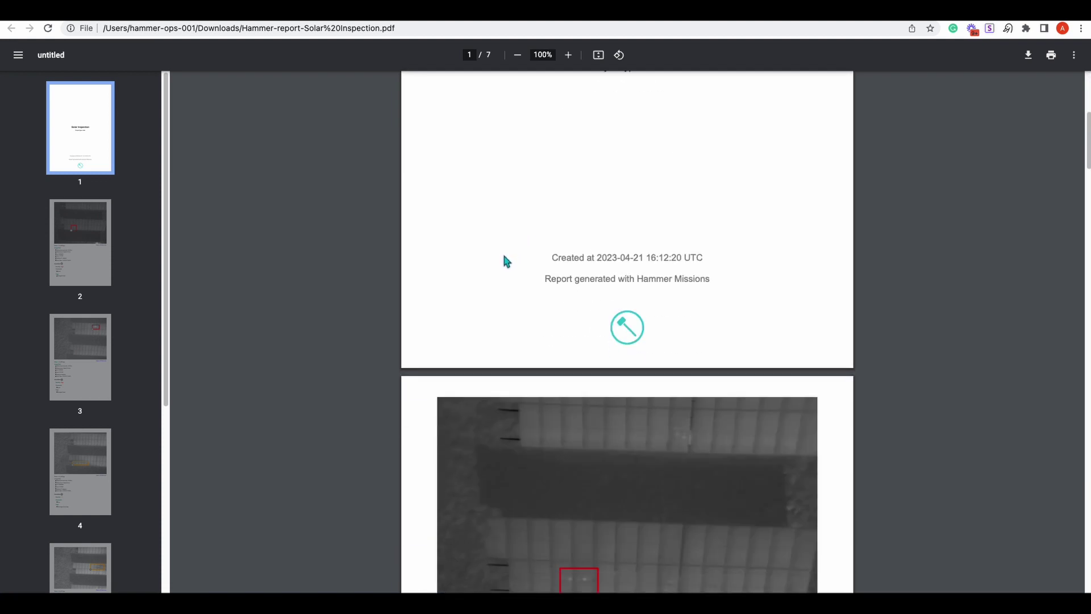
pyautogui.scroll(4, 476, 242)
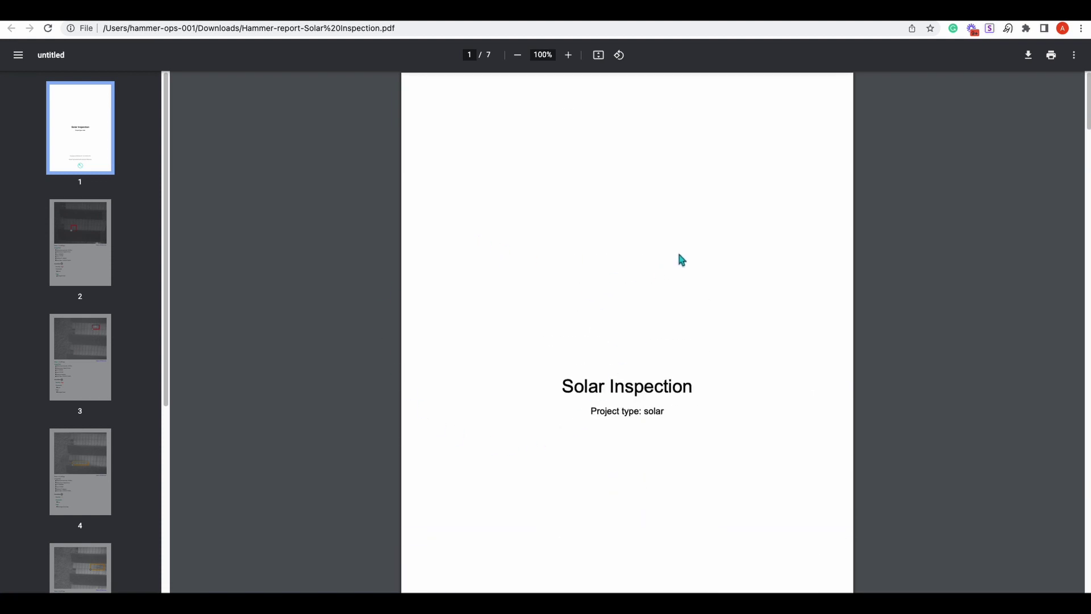
pyautogui.scroll(-5, 541, 328)
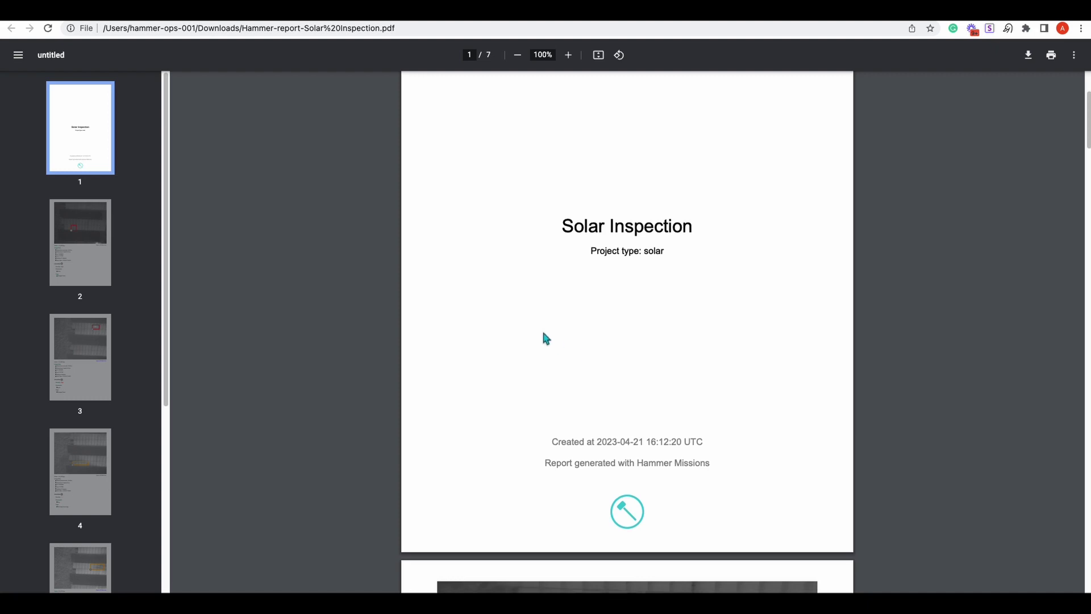
# Review the report pages for DJI_0035 and DJI_0051, including image data, annotation severity, comments and tags.
pyautogui.scroll(-5, 509, 311)
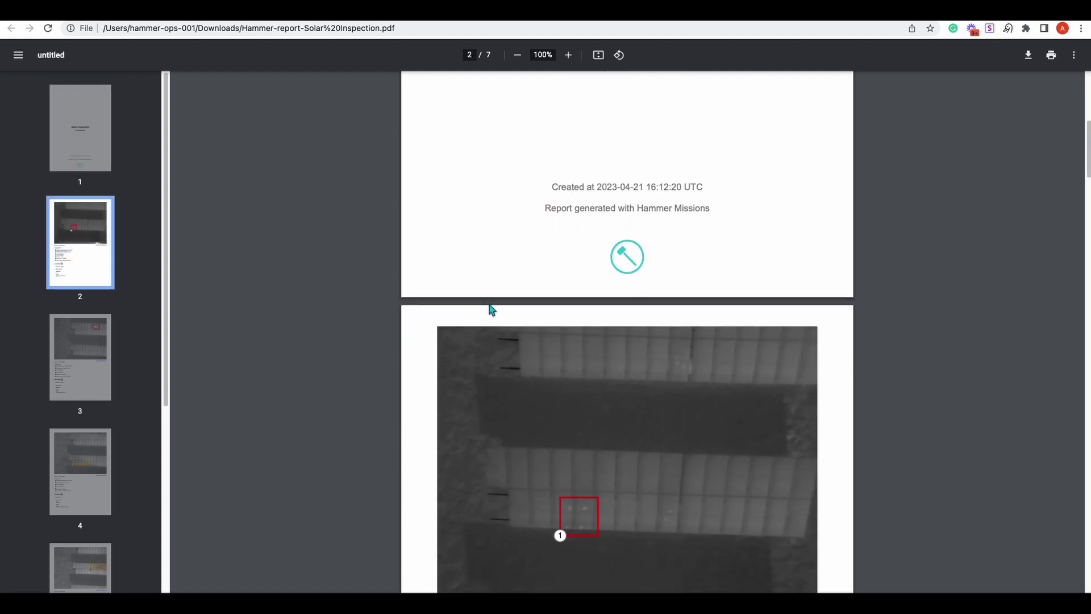
pyautogui.scroll(-2, 467, 312)
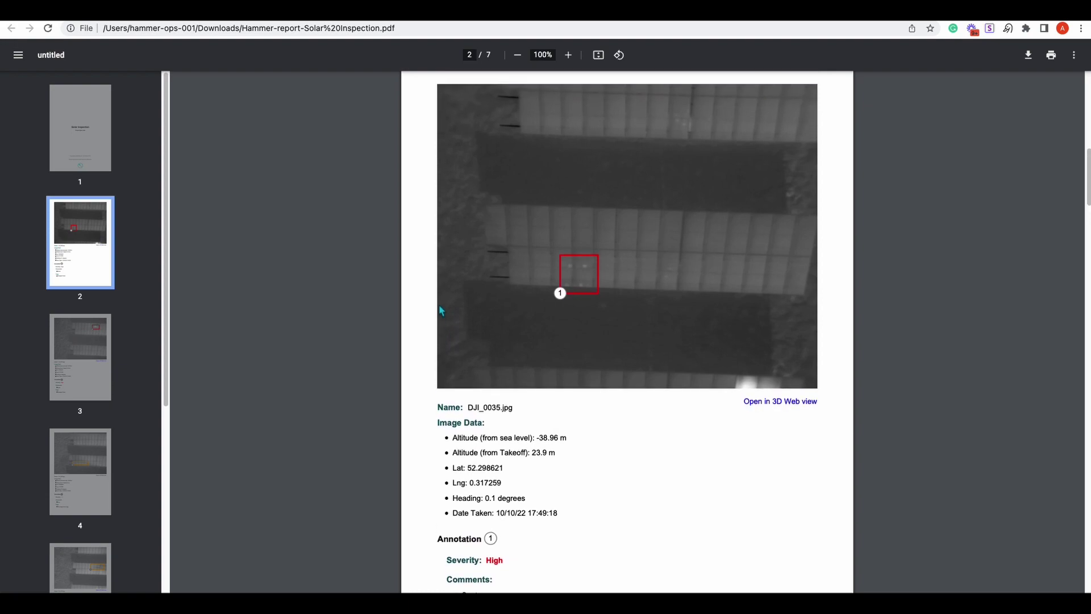
pyautogui.scroll(-2, 432, 301)
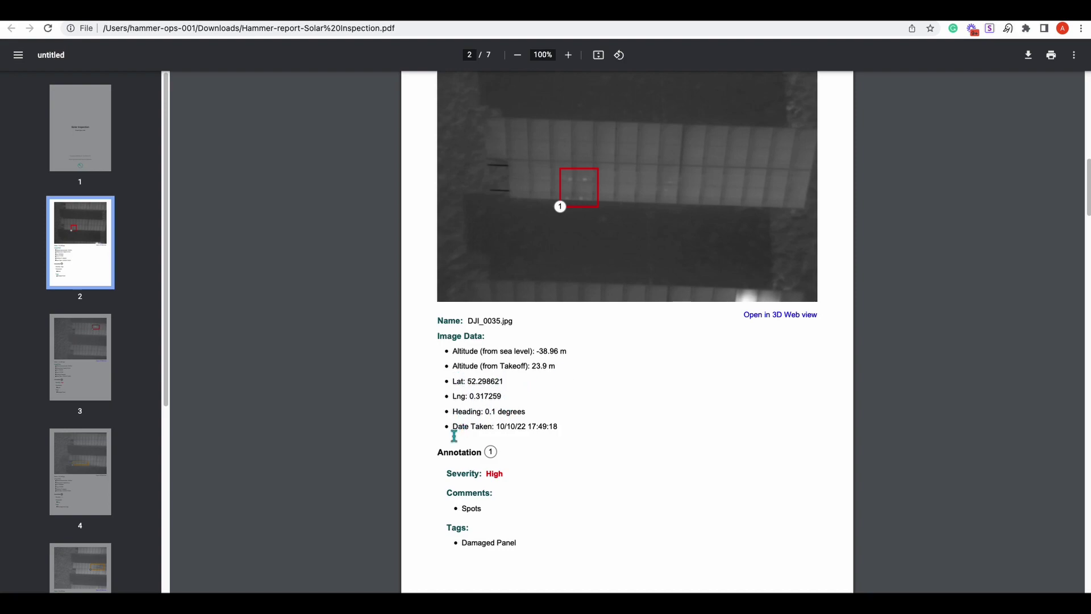
pyautogui.scroll(-2, 602, 404)
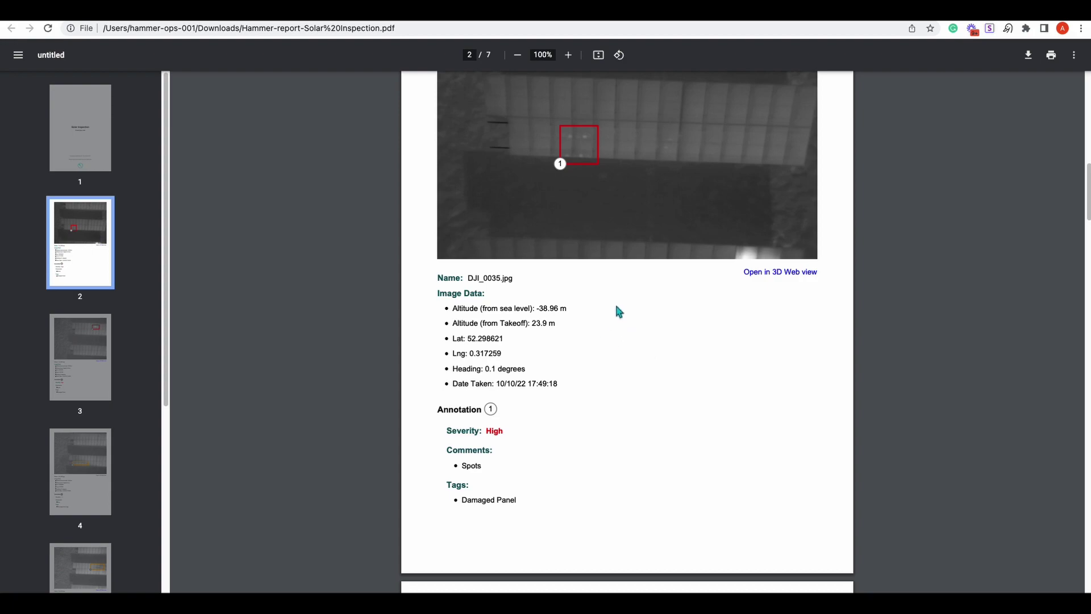
pyautogui.scroll(-5, 621, 241)
pyautogui.scroll(-8, 602, 259)
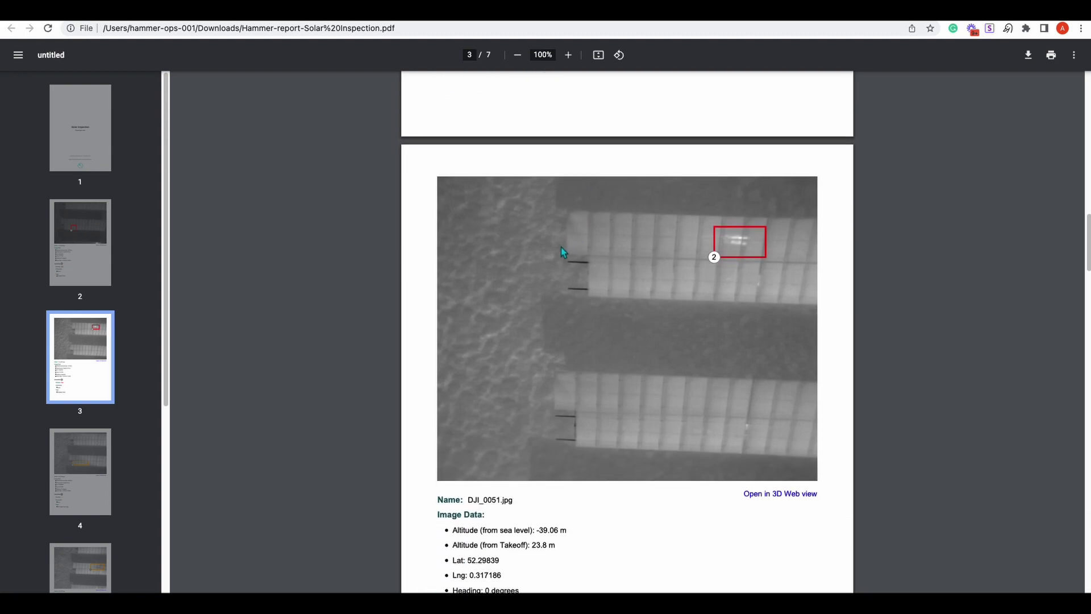
pyautogui.scroll(-4, 613, 268)
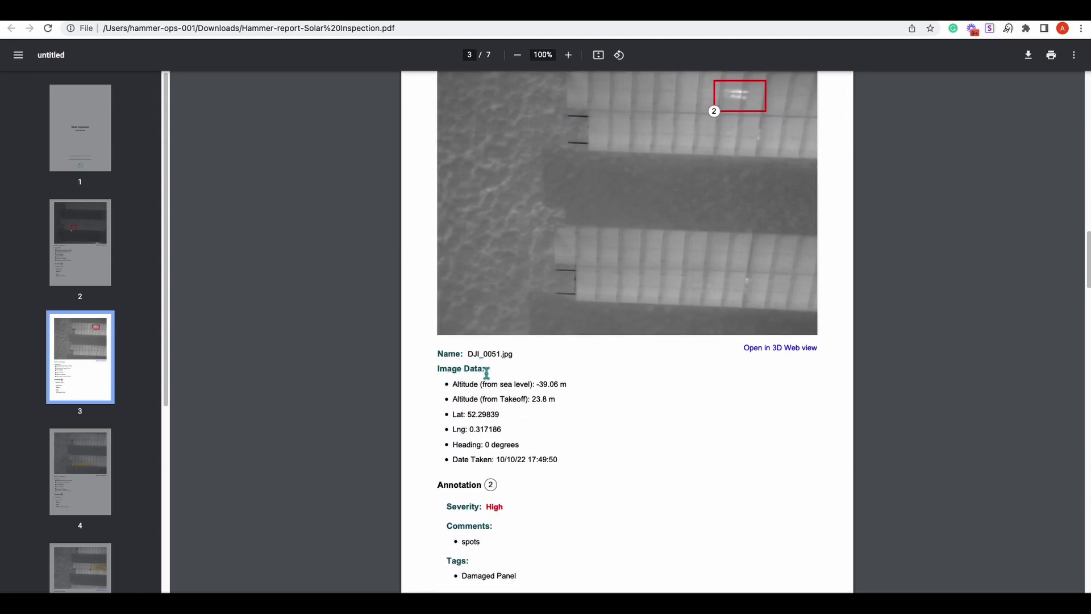
pyautogui.scroll(-5, 588, 400)
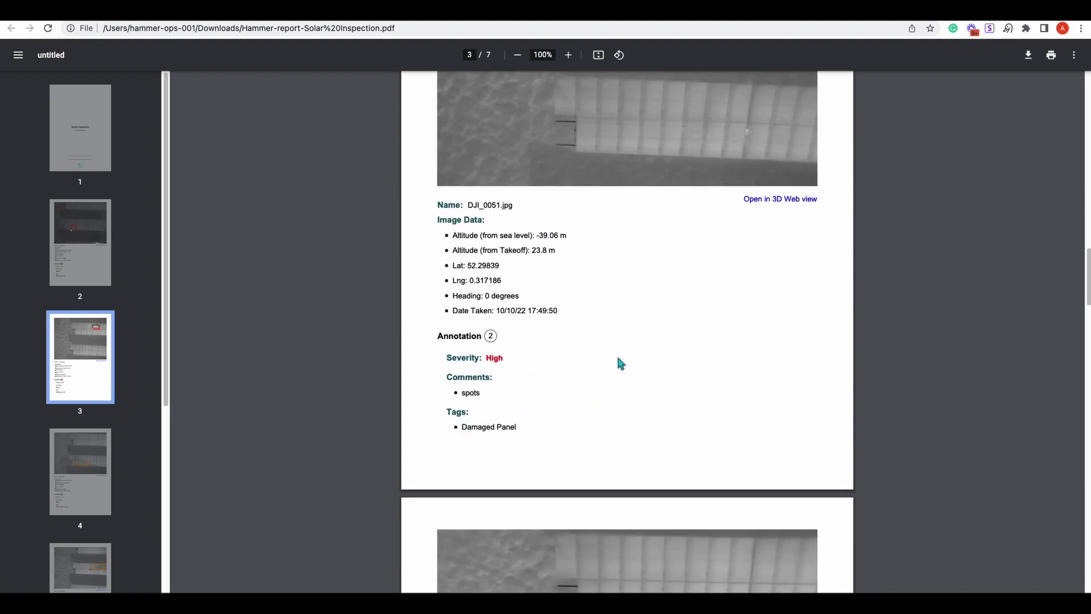
# Review the report pages for DJI_0078, DJI_0107 and DJI_0132 through to the last page, checking each annotation's details.
pyautogui.scroll(-12, 621, 364)
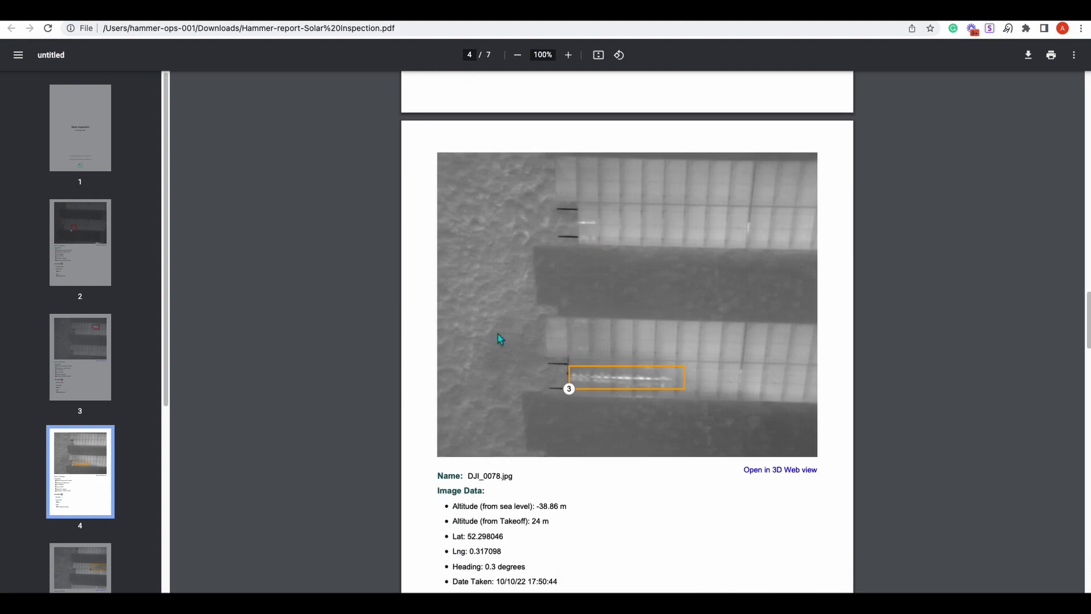
pyautogui.scroll(-6, 616, 359)
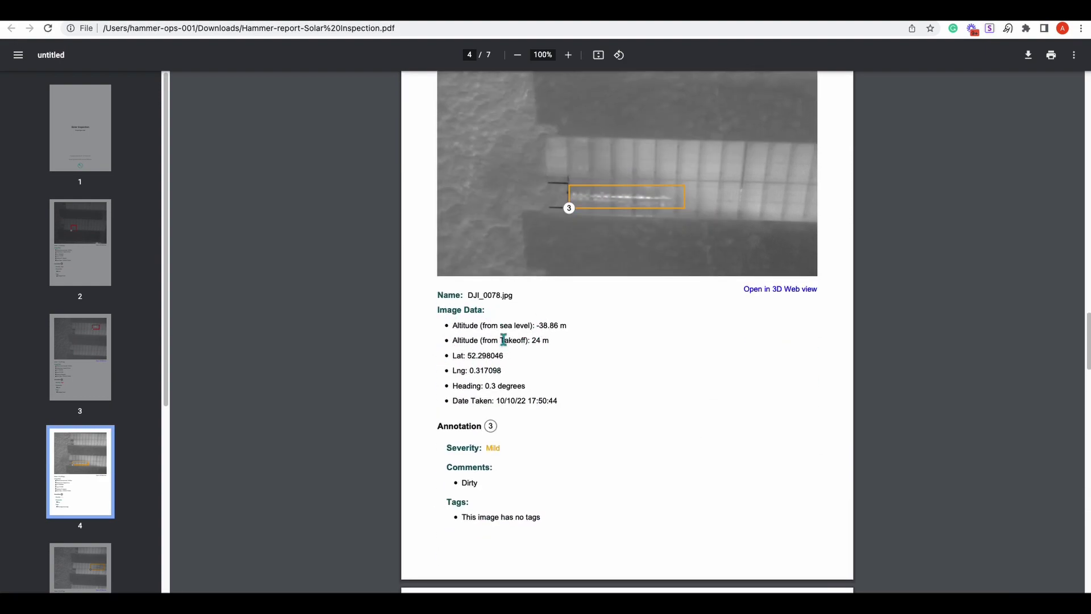
pyautogui.scroll(-14, 606, 392)
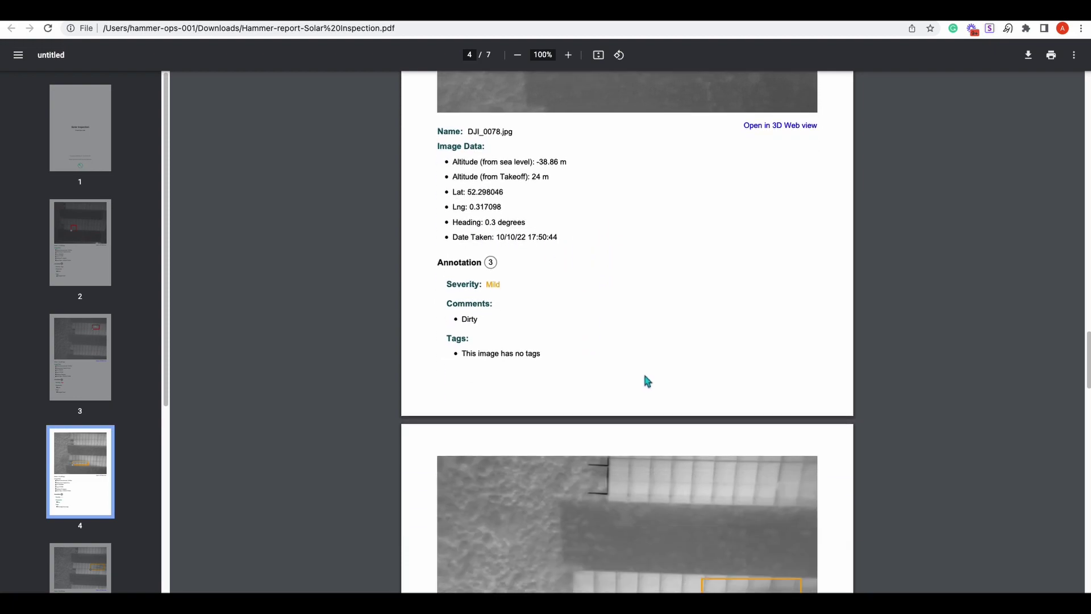
pyautogui.scroll(-15, 659, 364)
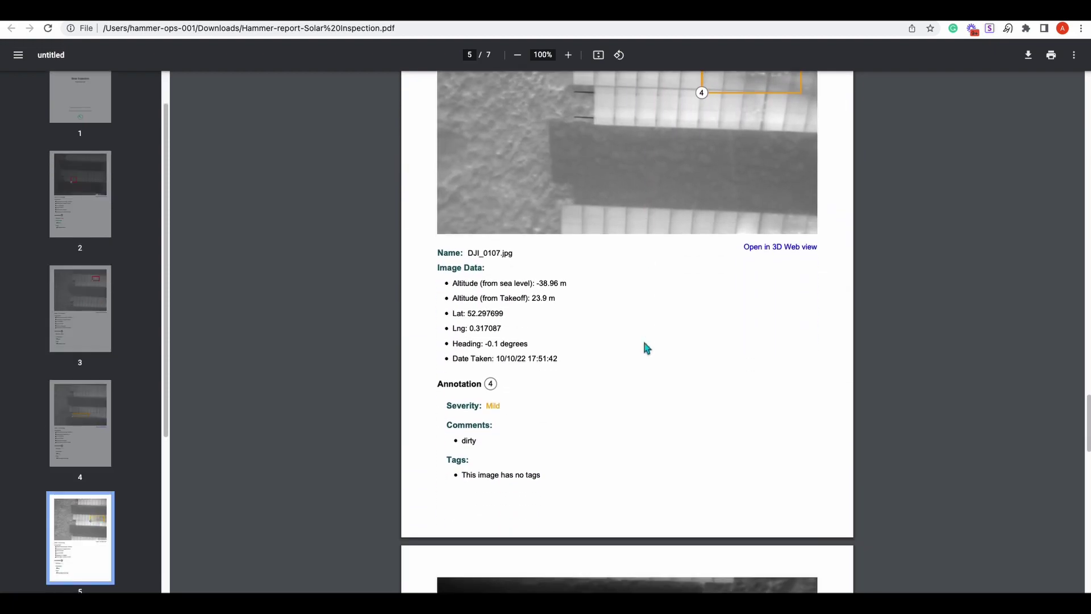
pyautogui.scroll(-6, 534, 327)
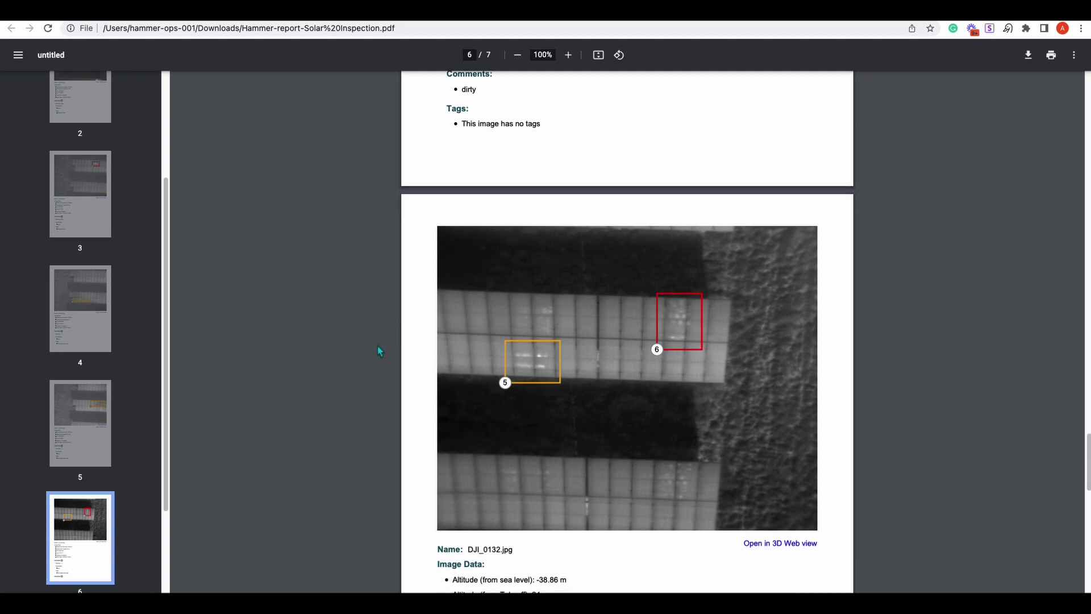
pyautogui.scroll(-1, 627, 322)
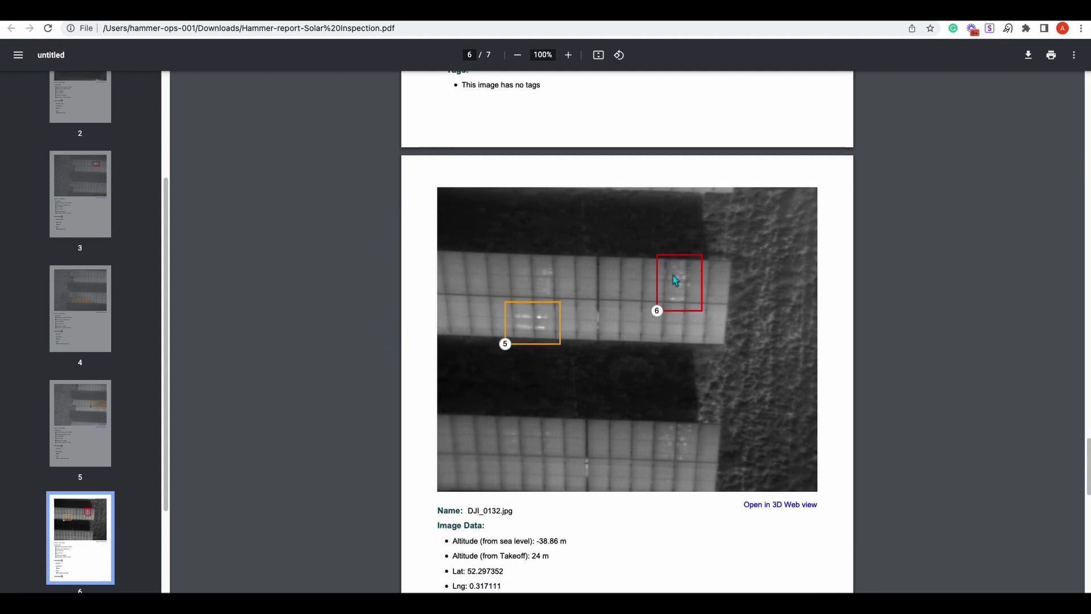
pyautogui.scroll(-12, 568, 301)
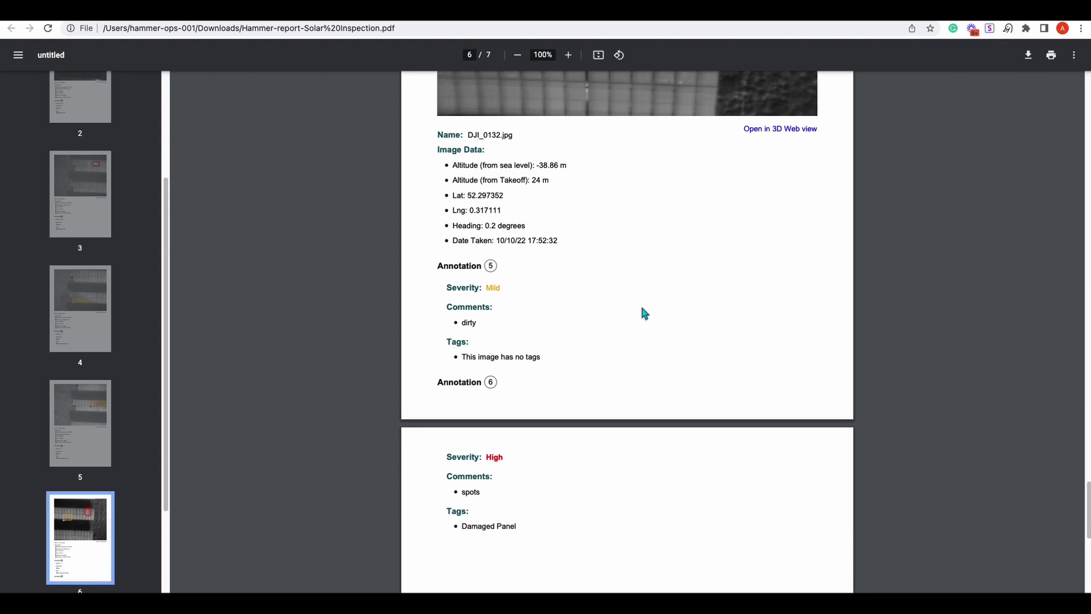
pyautogui.scroll(2, 597, 324)
pyautogui.scroll(-2, 574, 347)
pyautogui.scroll(-10, 596, 359)
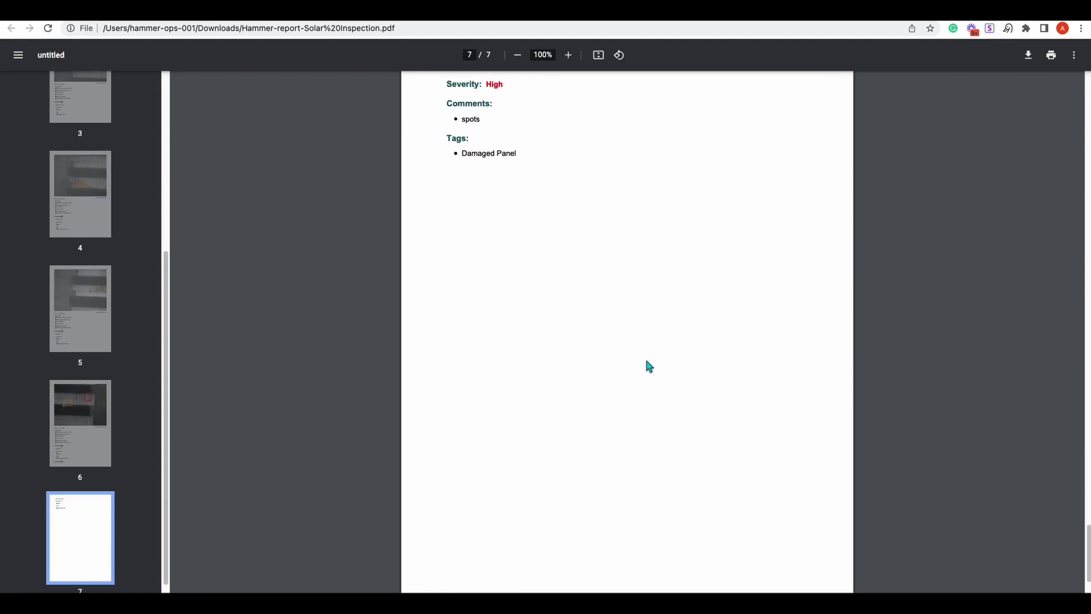
# Go back to the DJI_0035 page of the report and open that image in the 3D web view.
pyautogui.scroll(15, 688, 370)
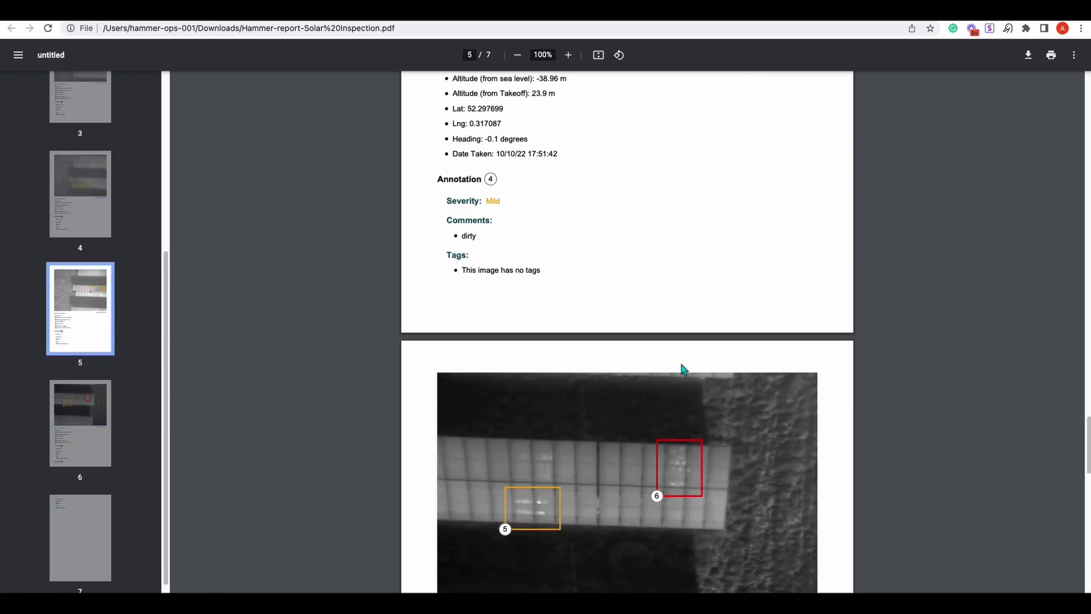
pyautogui.scroll(15, 668, 358)
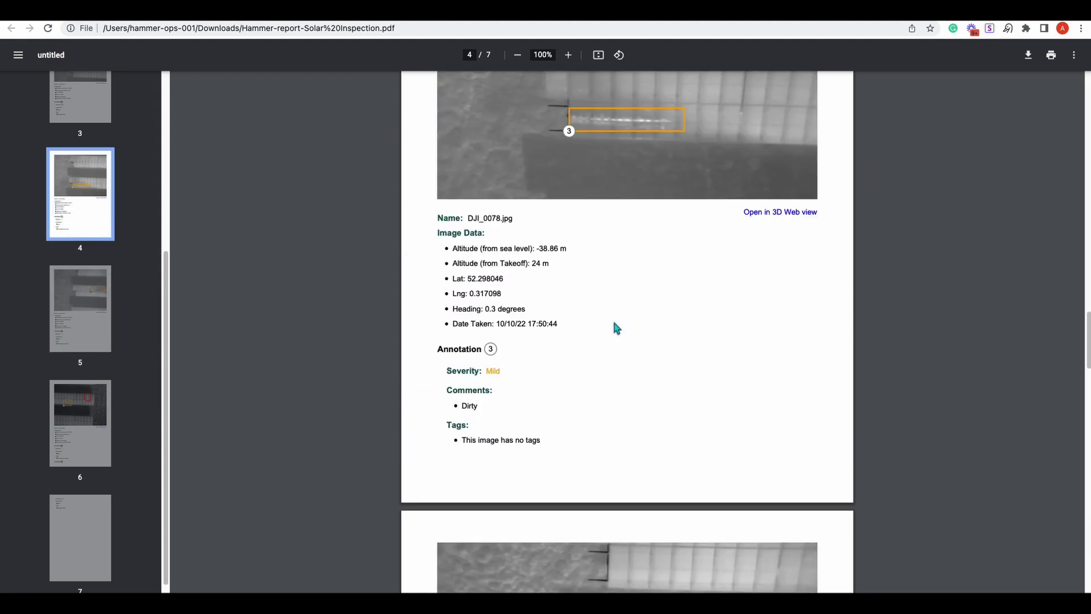
pyautogui.scroll(15, 632, 297)
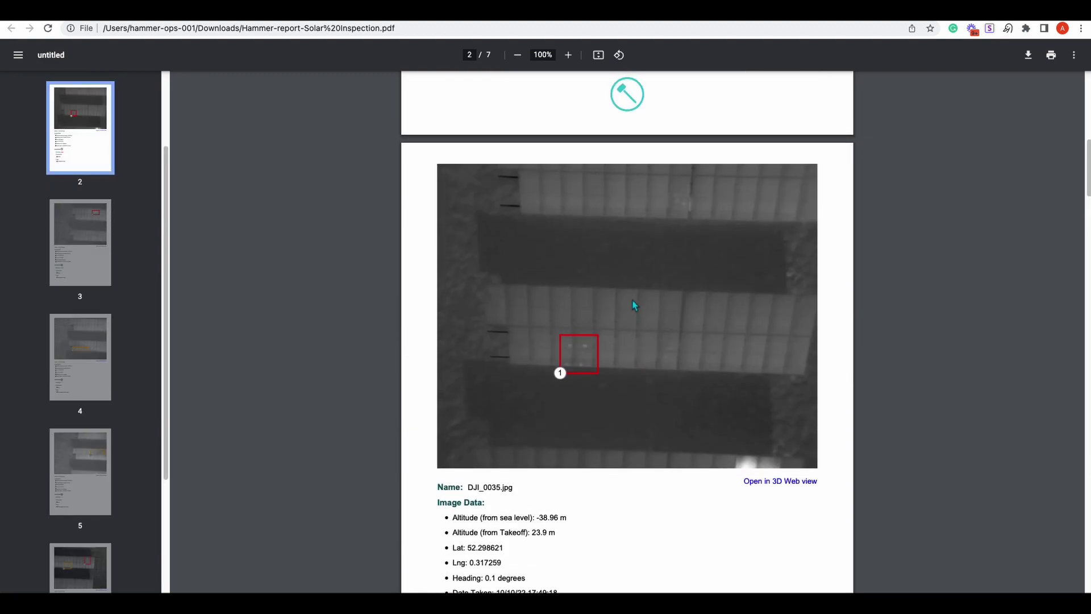
pyautogui.scroll(-7, 634, 301)
pyautogui.scroll(-2, 634, 307)
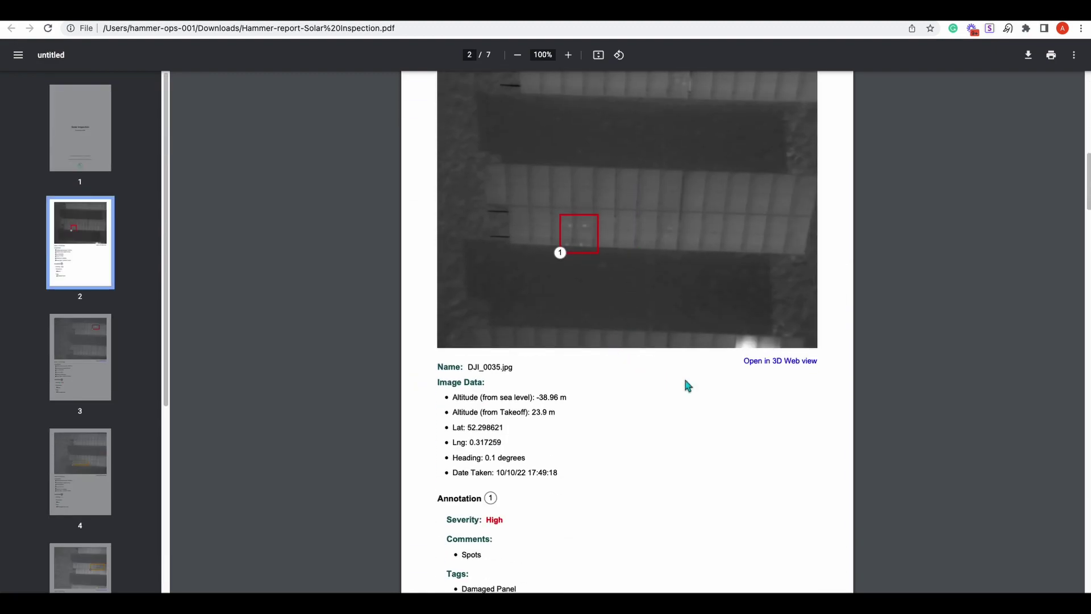
pyautogui.click(789, 367)
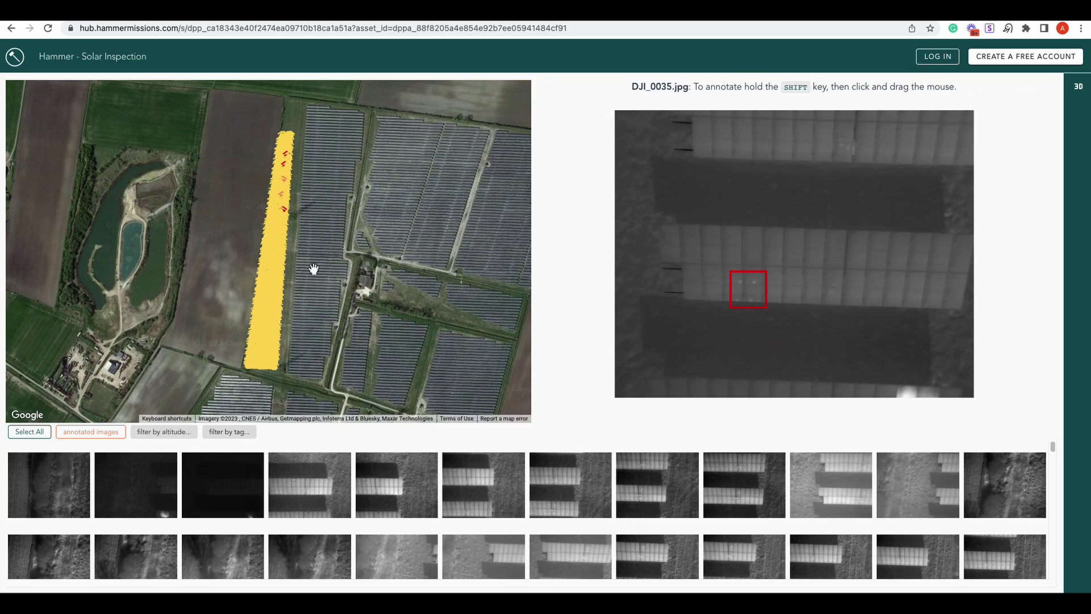
# Enlarge the flagged area on the shared map and view the annotation details of DJI_0078 and DJI_0051.
pyautogui.scroll(5, 281, 223)
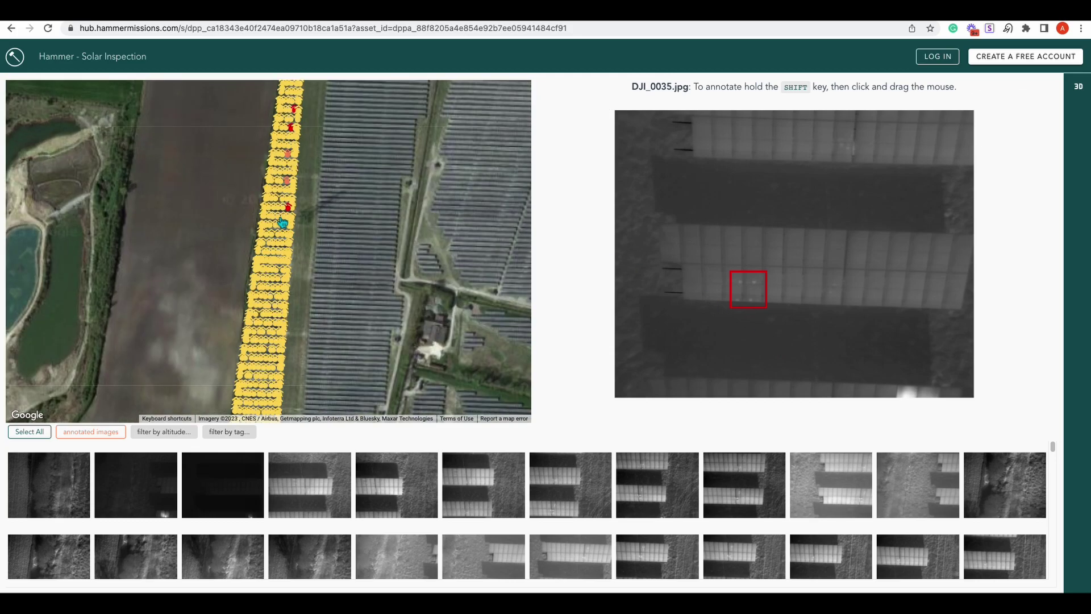
pyautogui.moveTo(384, 201); pyautogui.dragTo(365, 263)
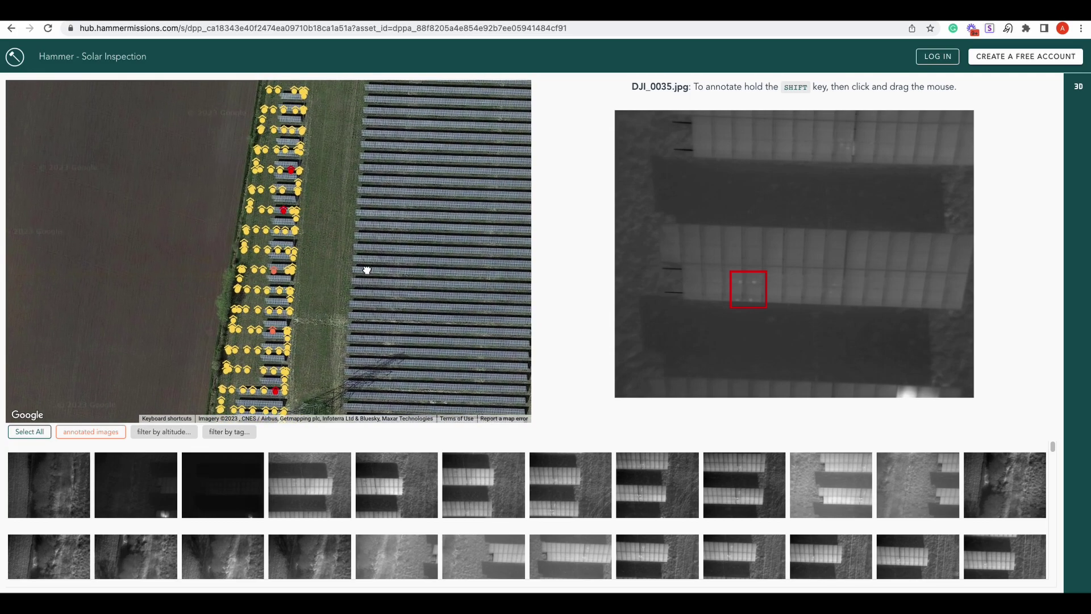
pyautogui.click(293, 177)
pyautogui.click(283, 211)
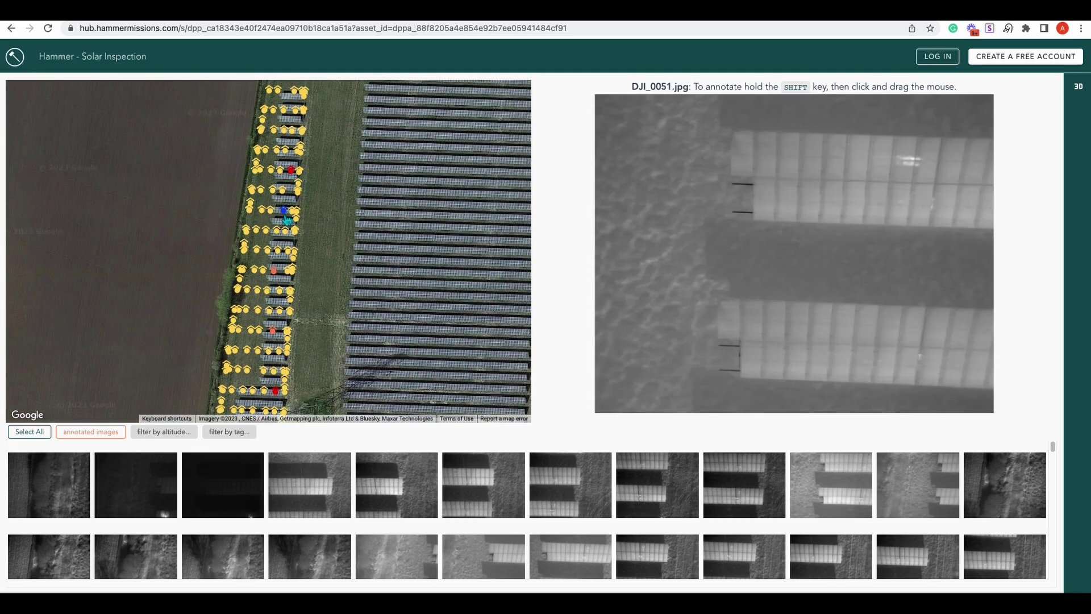
pyautogui.click(274, 273)
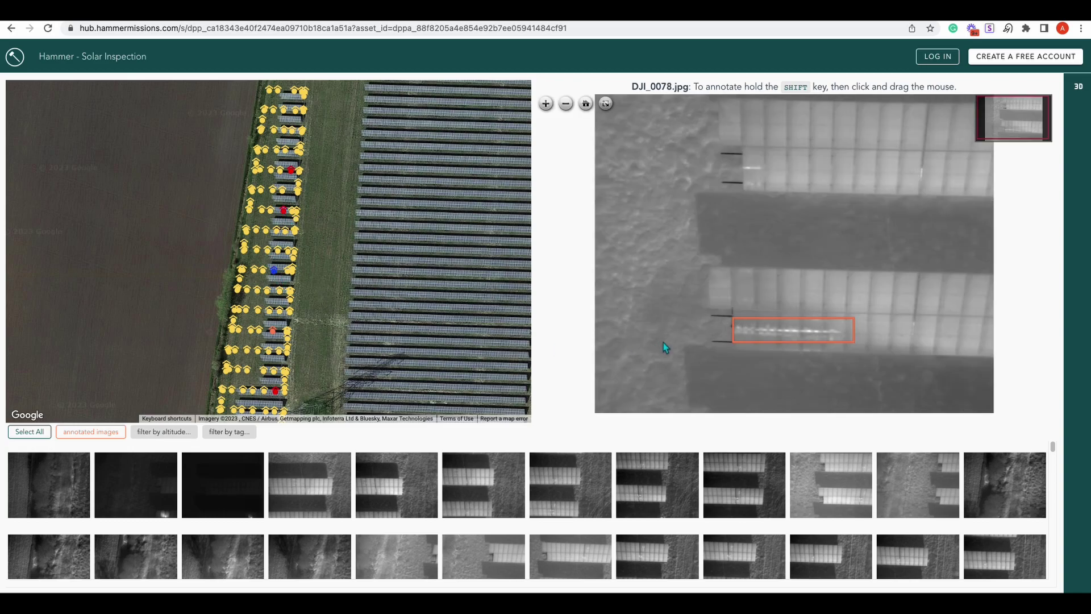
pyautogui.click(762, 337)
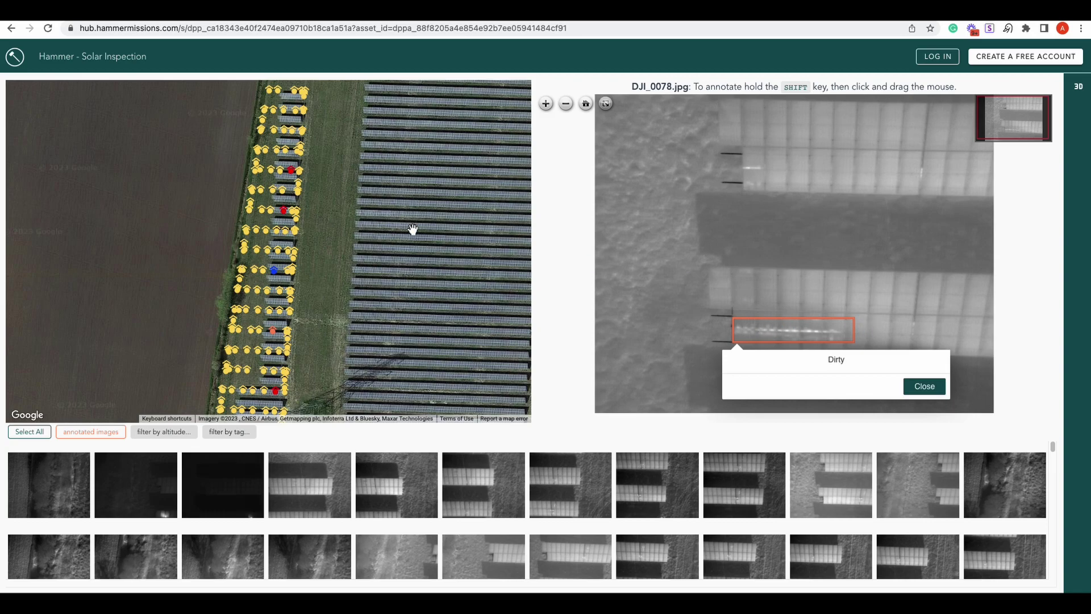
pyautogui.click(282, 210)
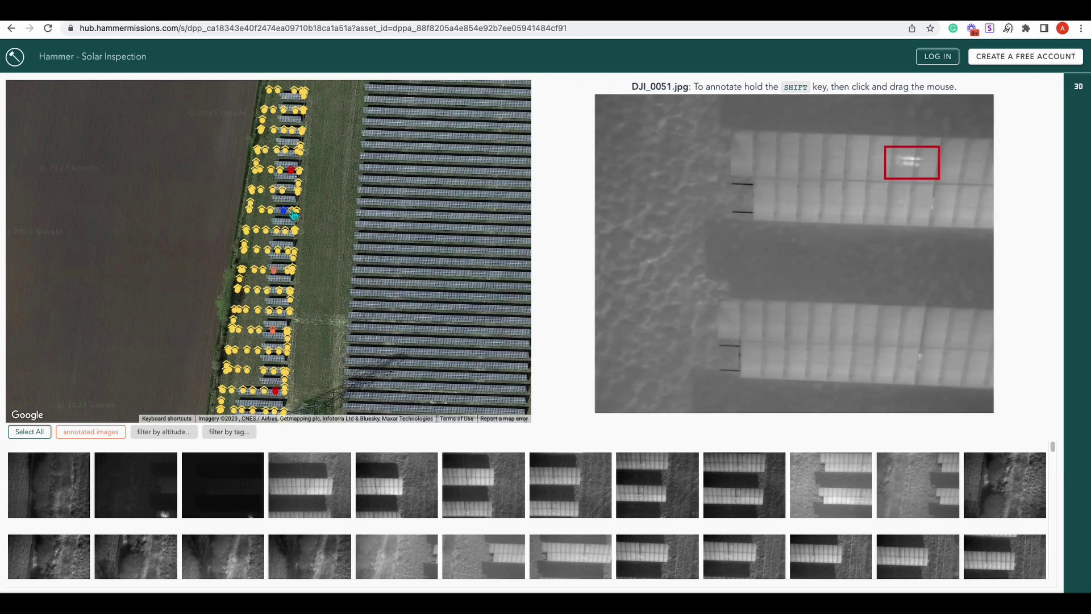
pyautogui.click(925, 163)
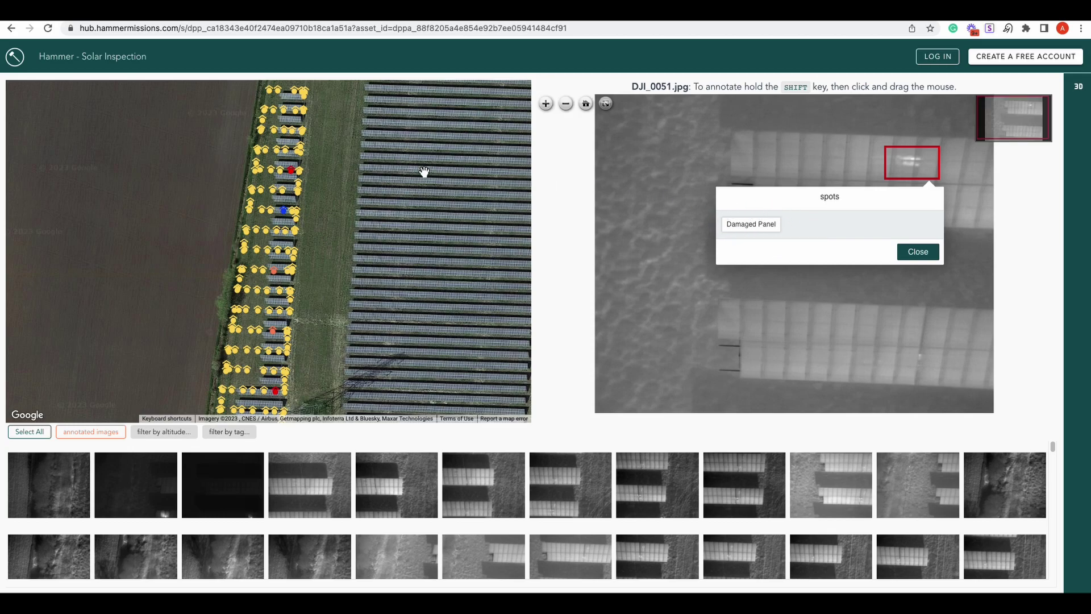
# Return to the PDF report and review the pages for DJI_0051 and DJI_0078, including image data and annotation details.
pyautogui.click(11, 31)
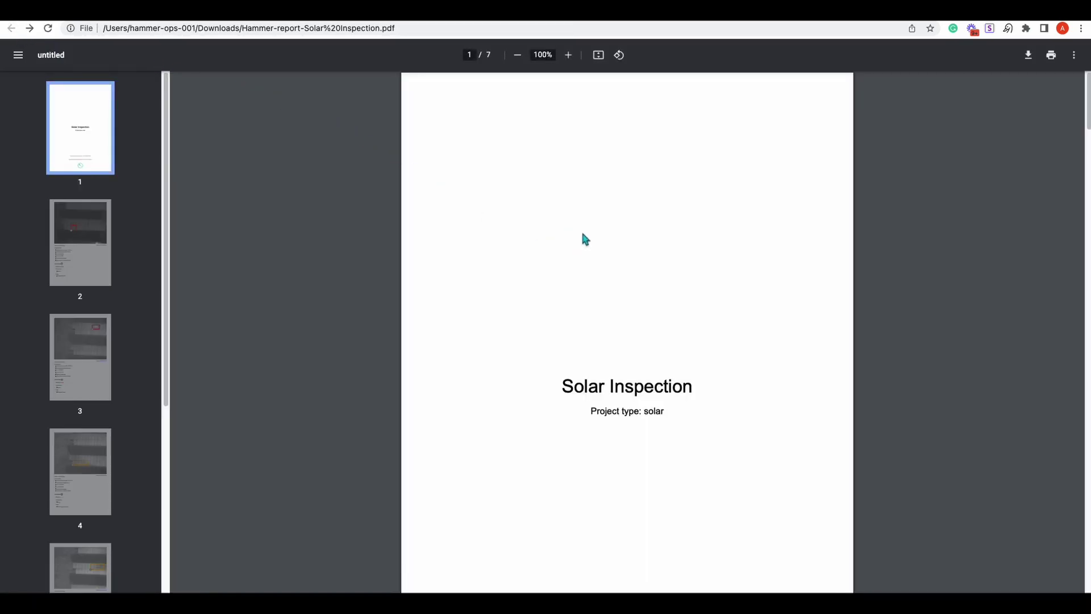
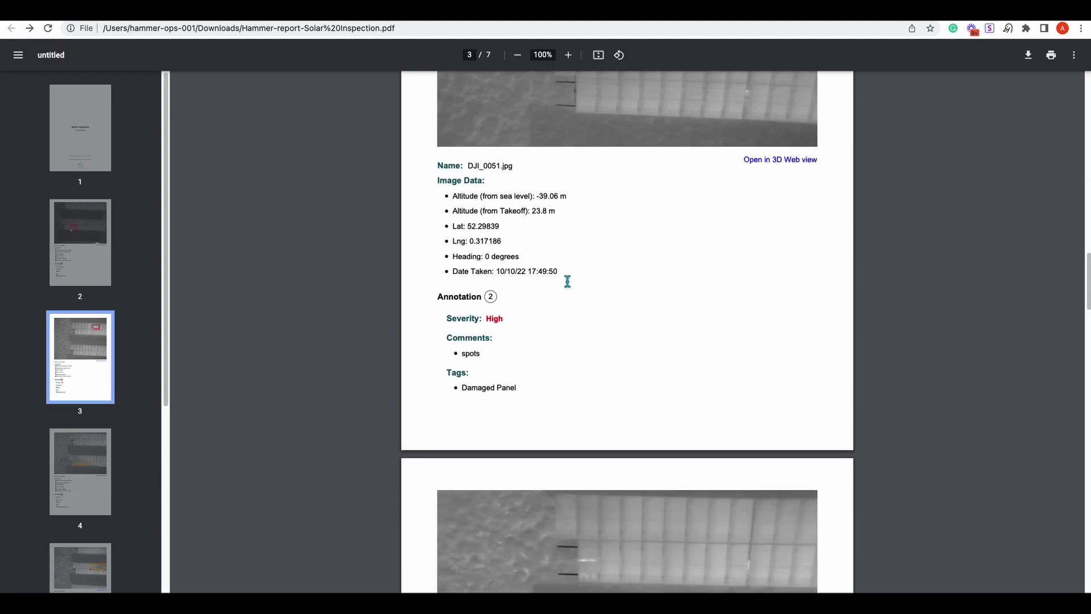
pyautogui.scroll(-14, 571, 282)
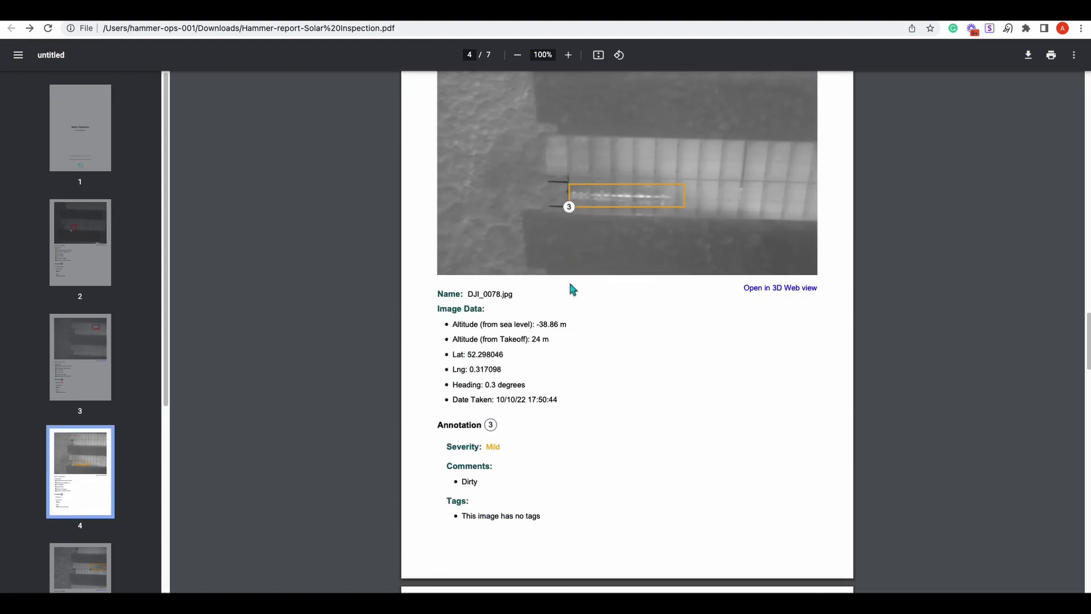
pyautogui.scroll(-1, 572, 287)
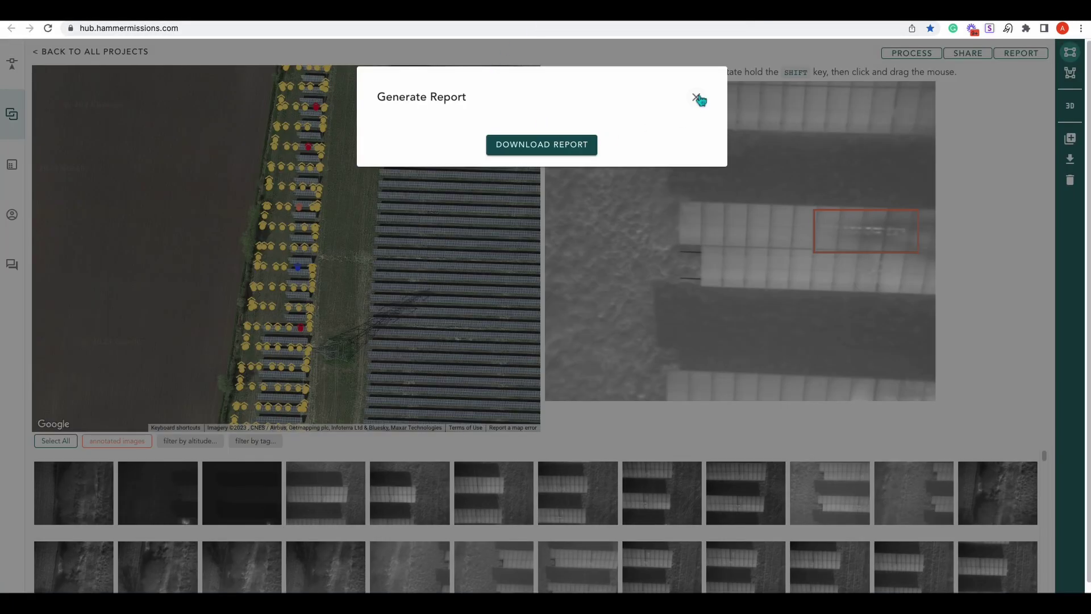
# Close the report generation dialog in the project and view the altitude filter without applying it.
pyautogui.click(698, 98)
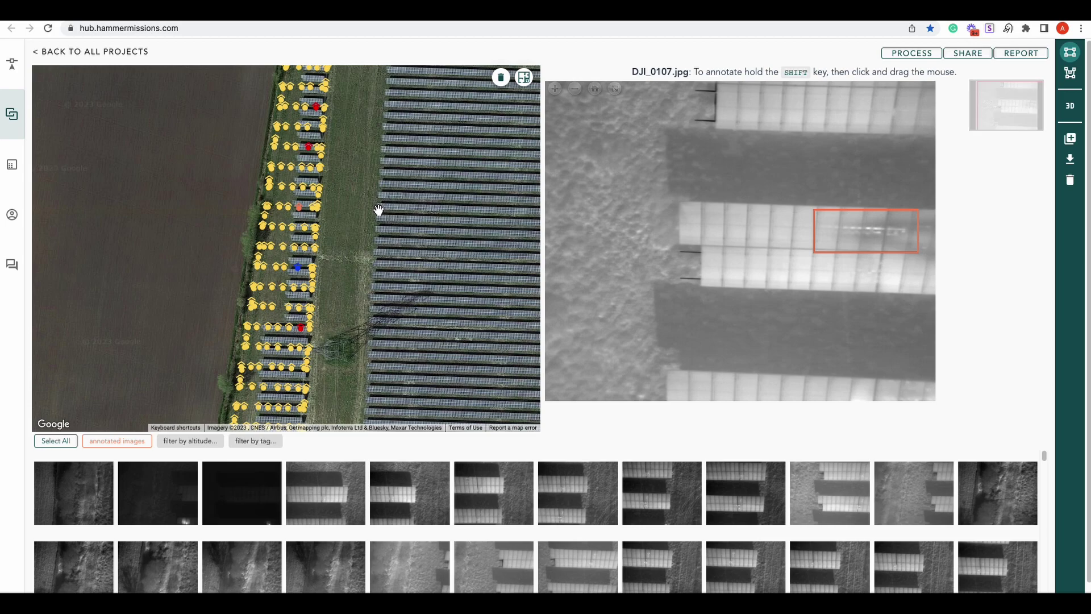
pyautogui.scroll(-5, 379, 211)
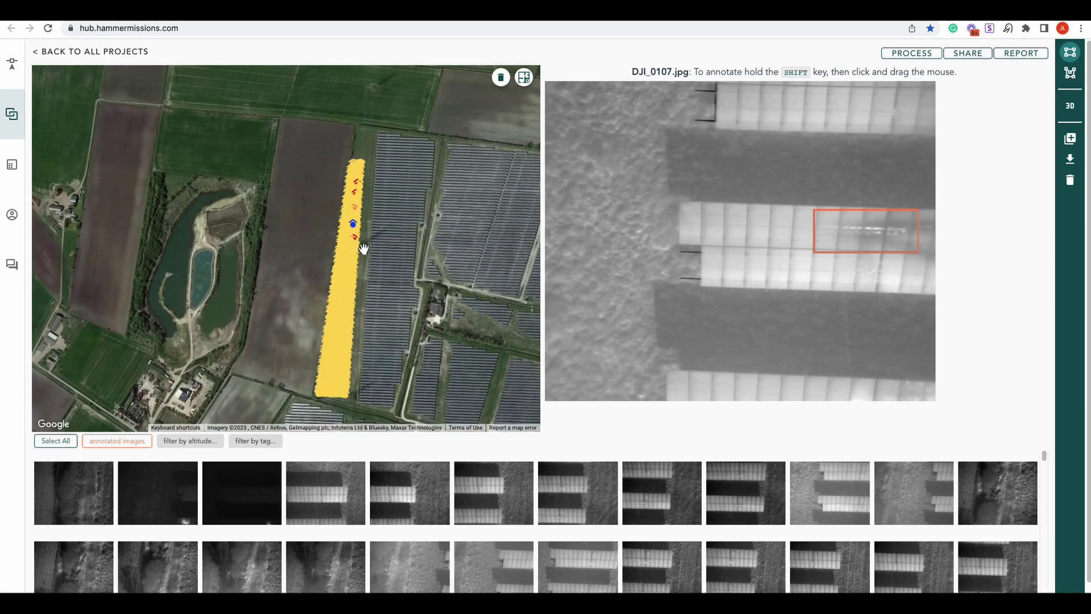
pyautogui.click(192, 442)
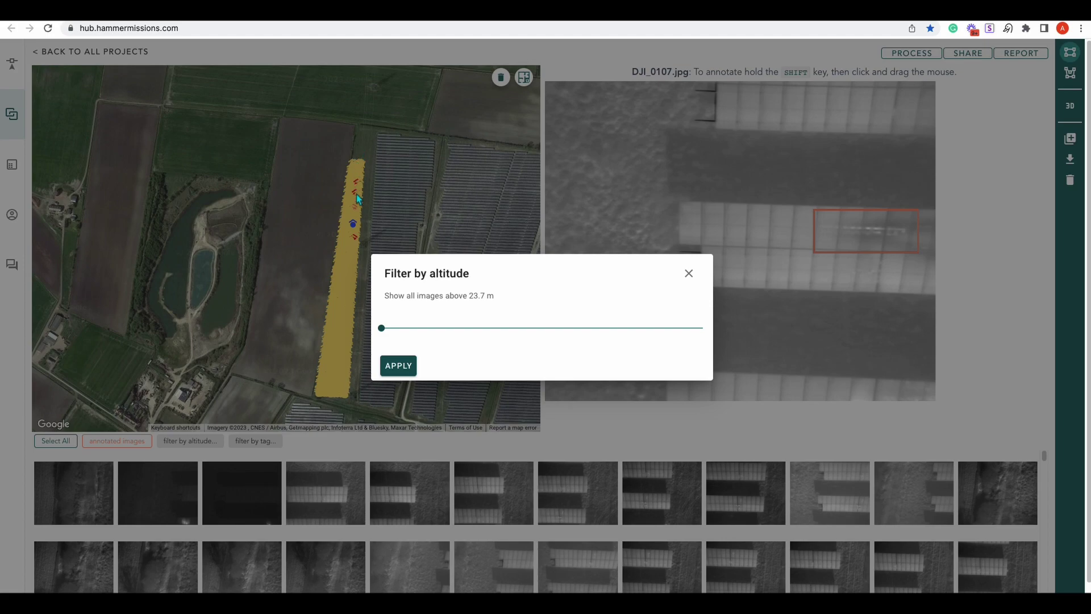
pyautogui.click(688, 274)
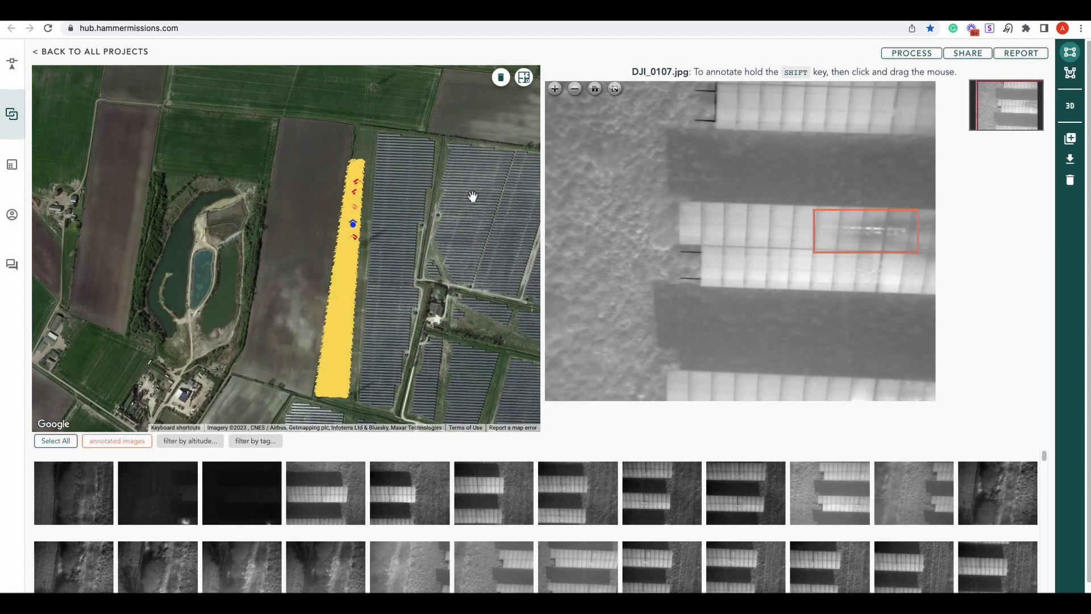
# Filter the images by the tag Damaged Panel, view the matching images, and clear the filter.
pyautogui.click(270, 446)
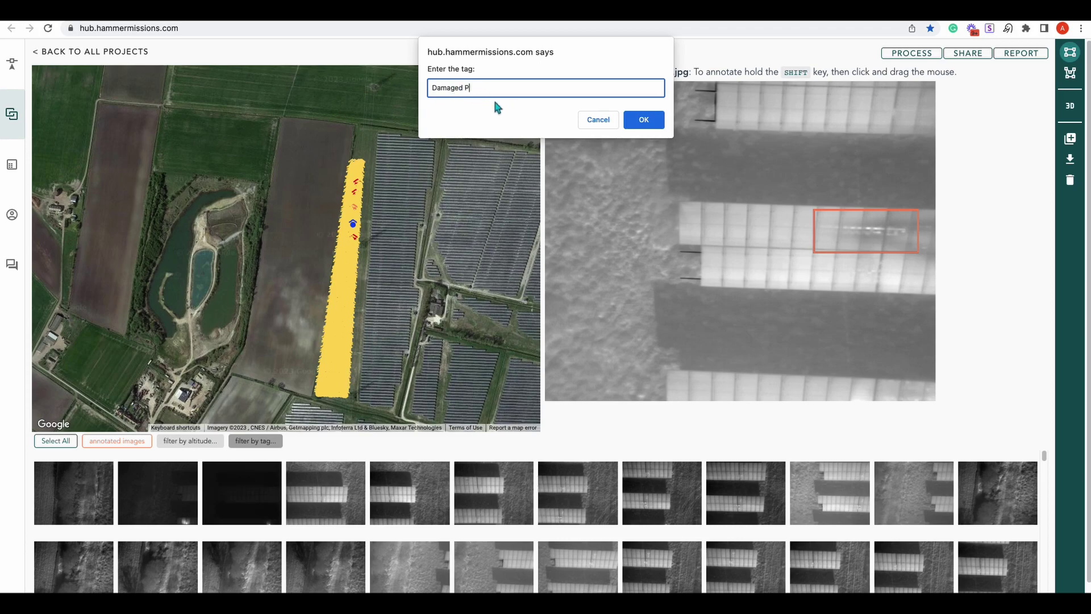
pyautogui.write('el')
pyautogui.click(641, 120)
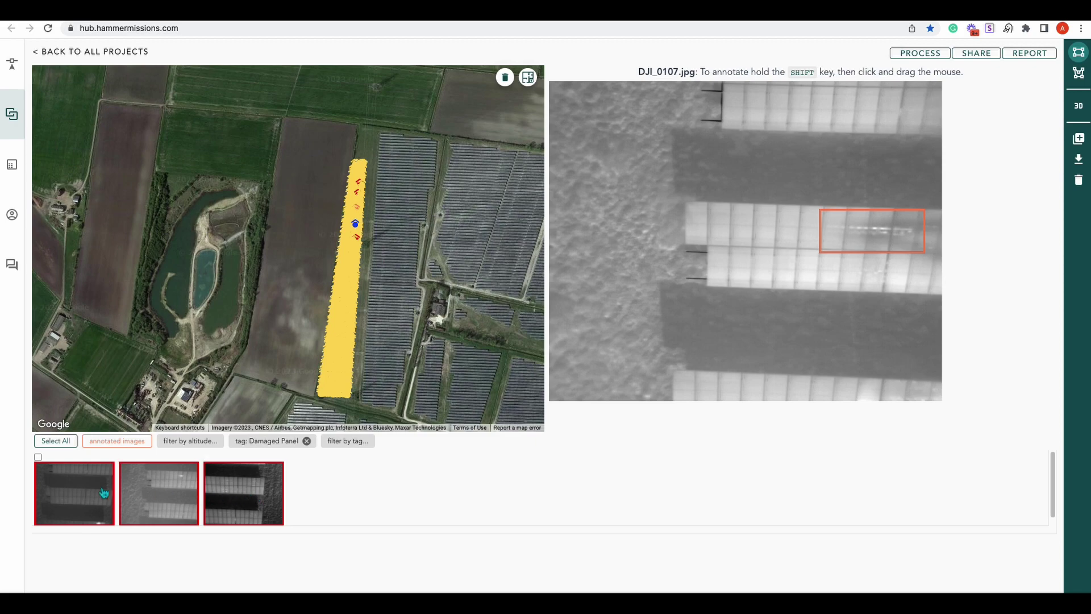
pyautogui.click(307, 441)
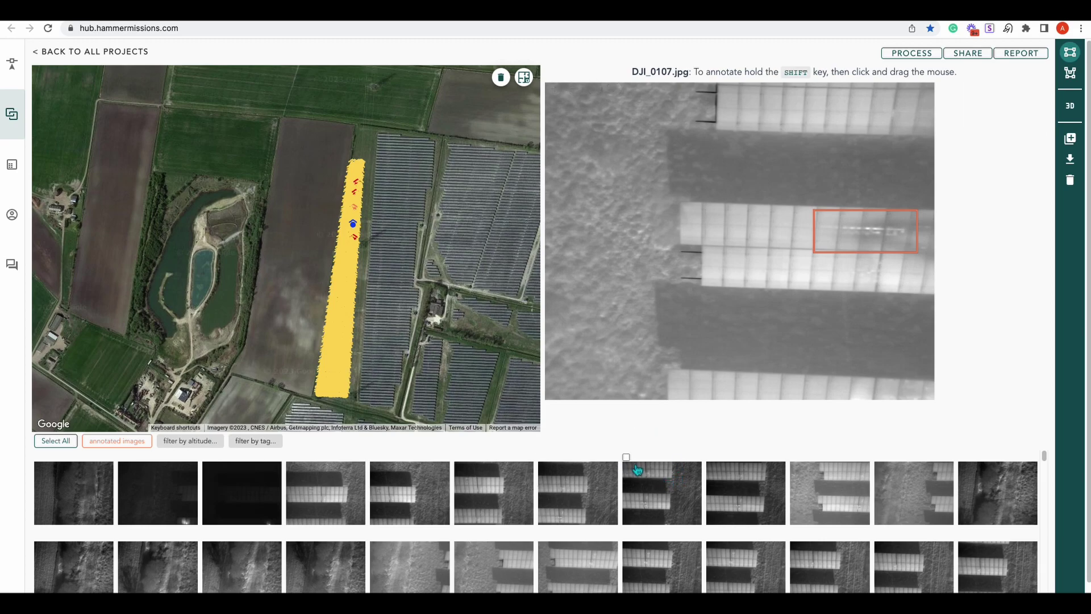
# Look through the image gallery for outlined thumbnails and open the annotated images DJI_0078 and DJI_0107.
pyautogui.scroll(-1, 599, 494)
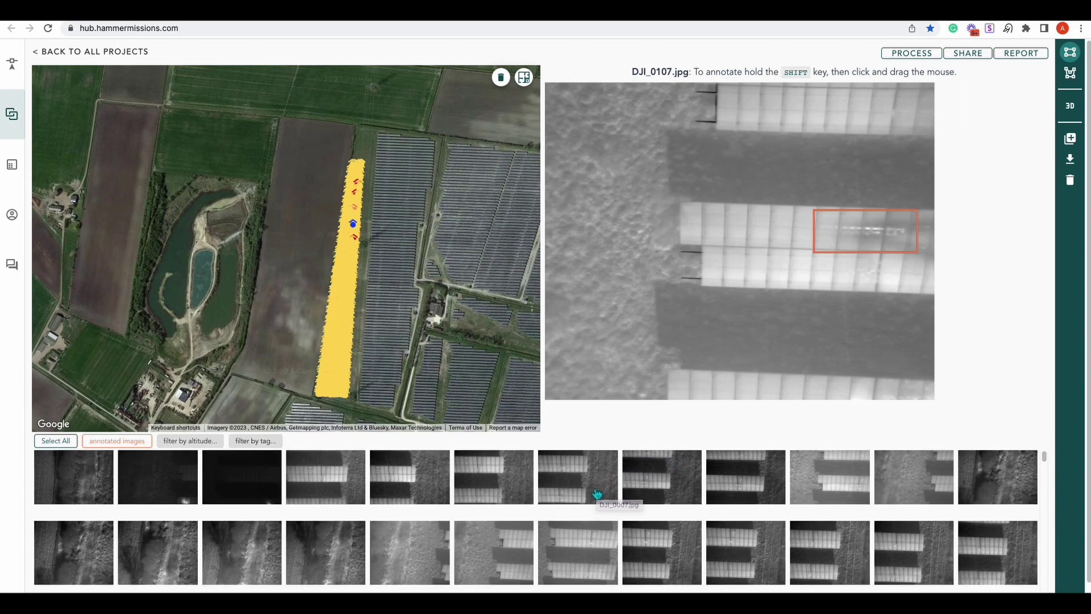
pyautogui.scroll(-3, 596, 493)
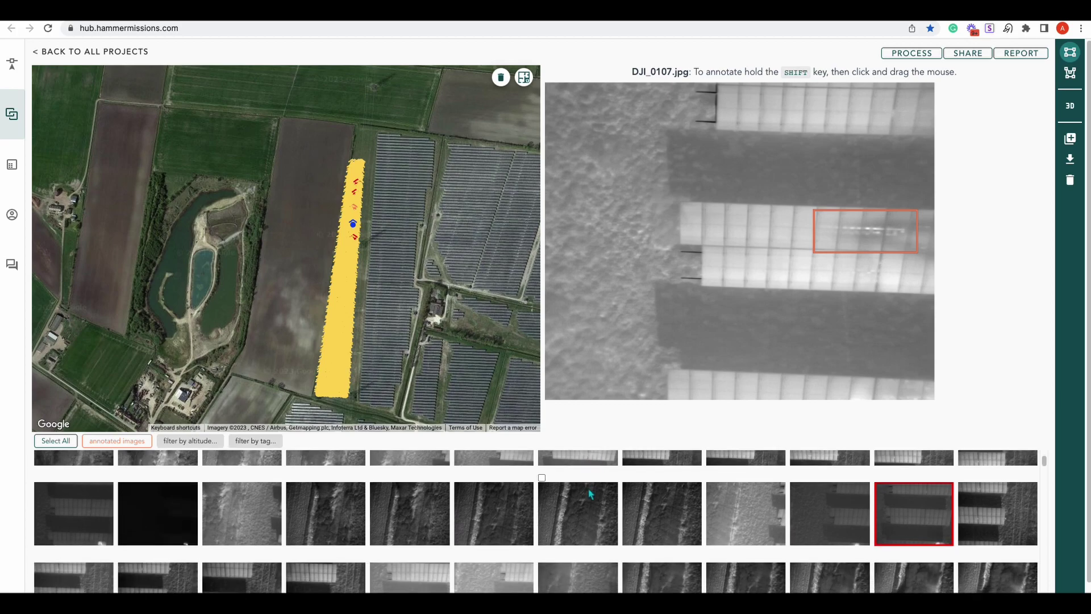
pyautogui.scroll(1, 591, 494)
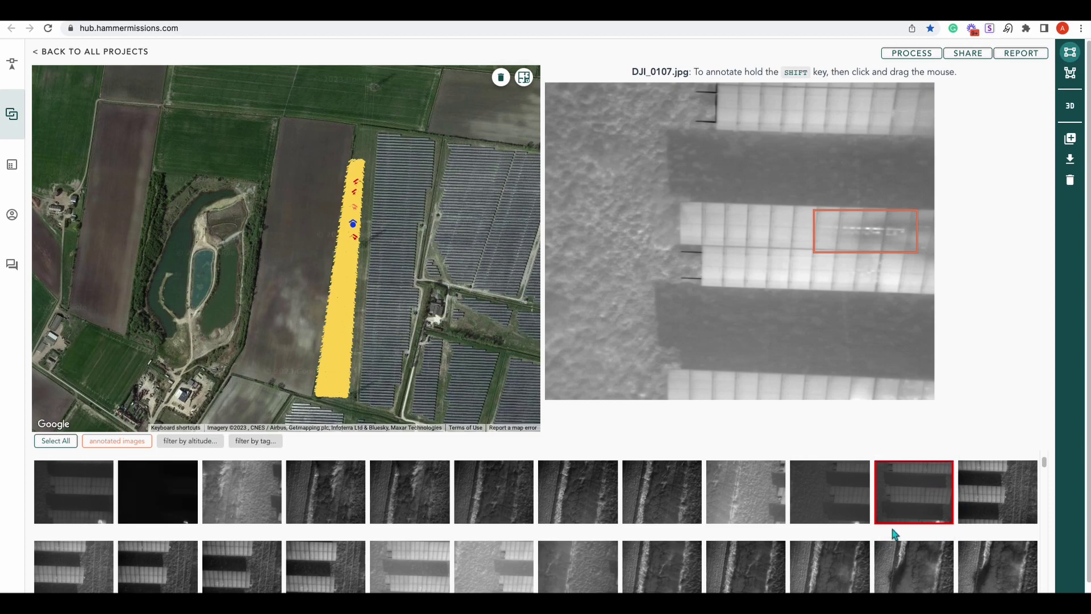
pyautogui.scroll(-10, 657, 493)
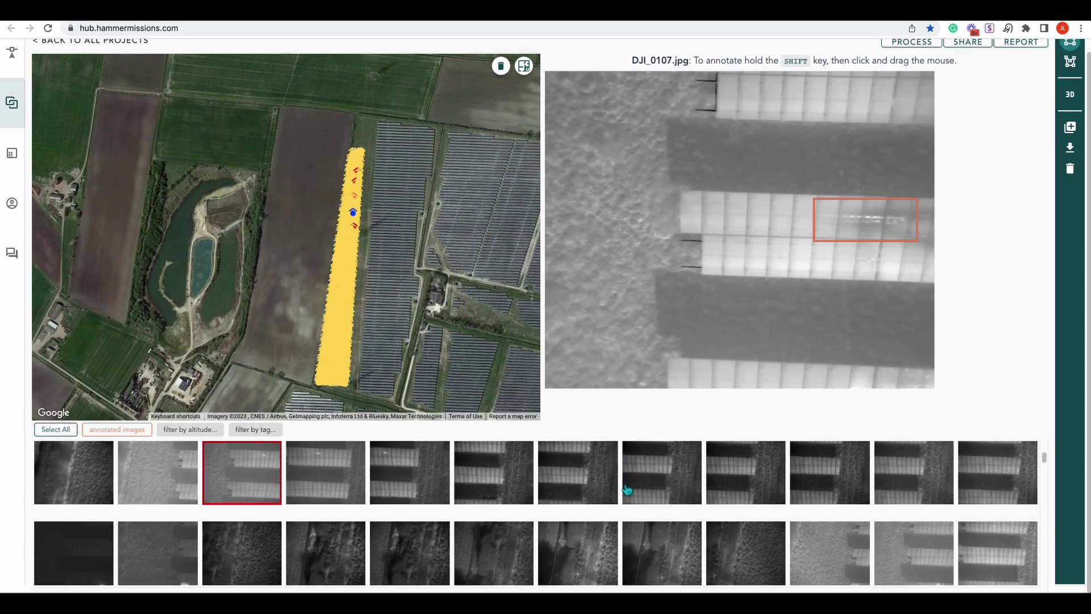
pyautogui.scroll(1, 623, 488)
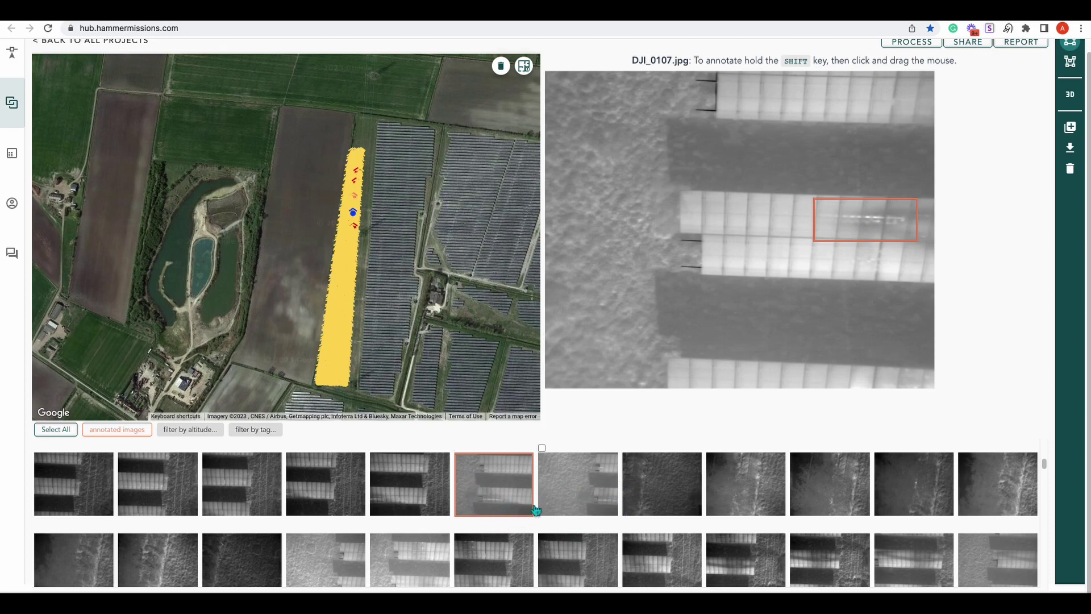
pyautogui.click(505, 491)
pyautogui.scroll(-5, 649, 482)
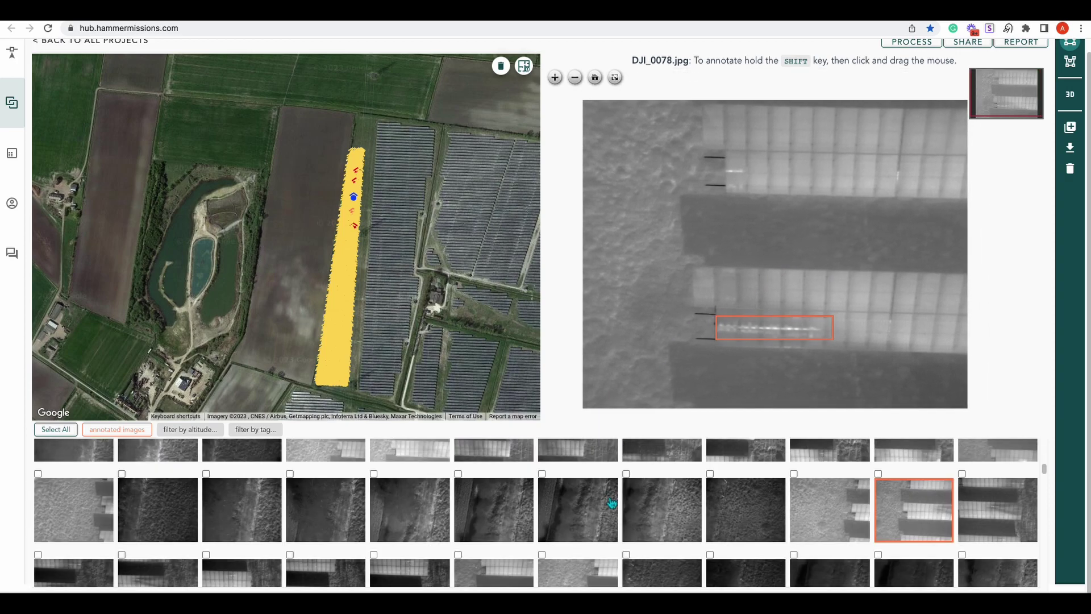
pyautogui.click(934, 476)
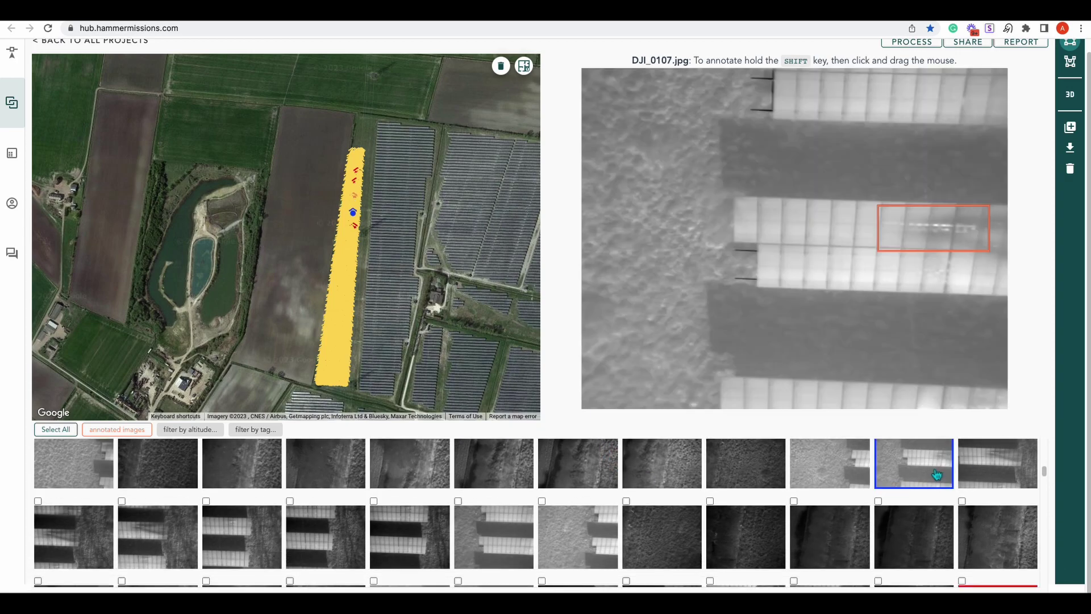
# Open the annotated image DJI_0132 and compare it with the neighbouring image DJI_0131.
pyautogui.scroll(-3, 634, 510)
pyautogui.scroll(-3, 620, 511)
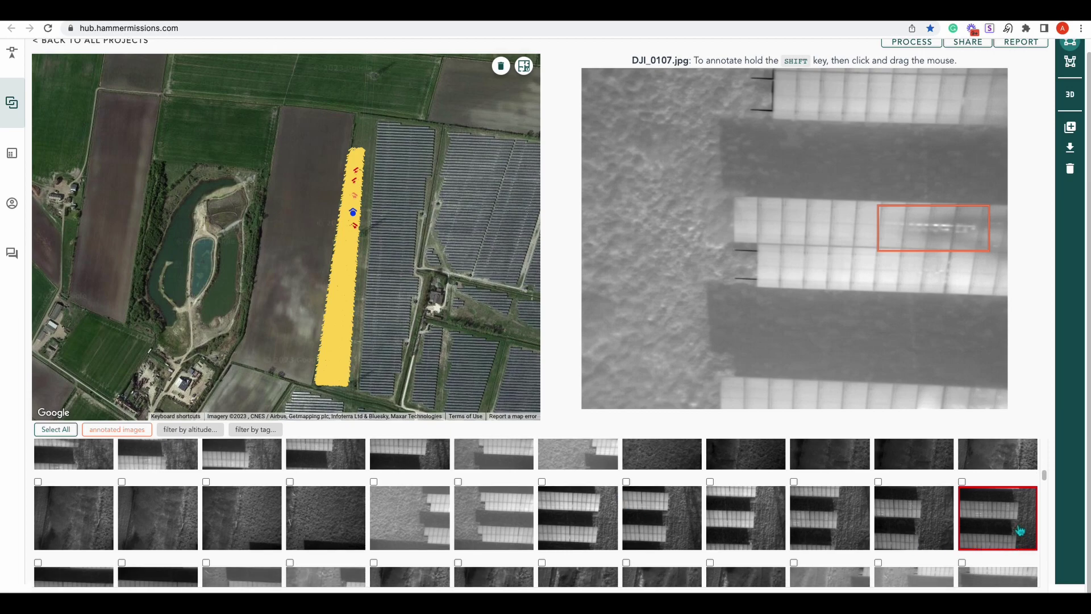
pyautogui.click(1007, 525)
pyautogui.moveTo(1028, 376)
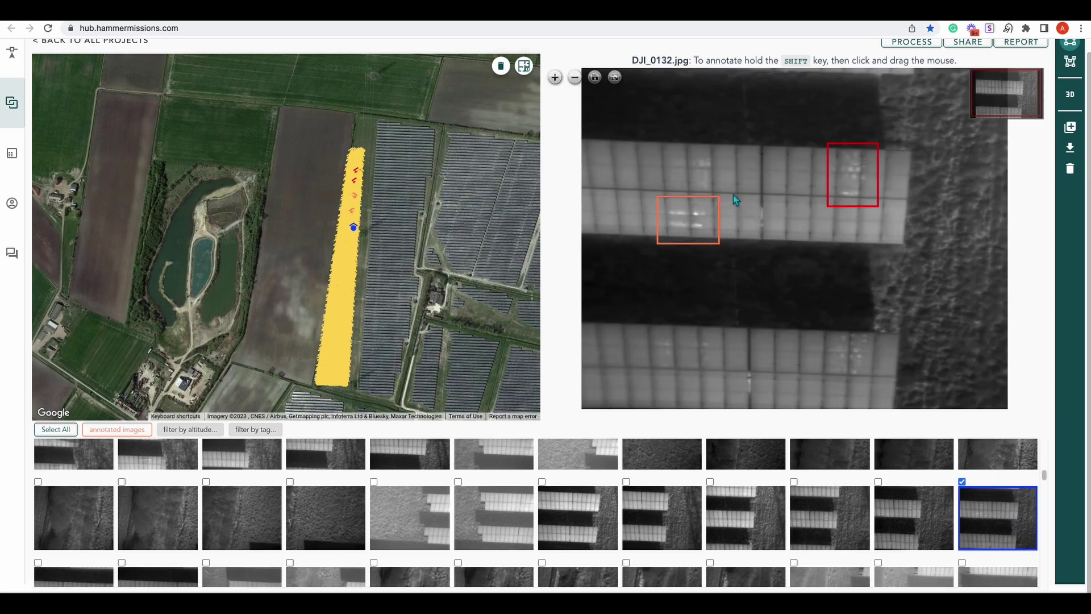
pyautogui.click(878, 511)
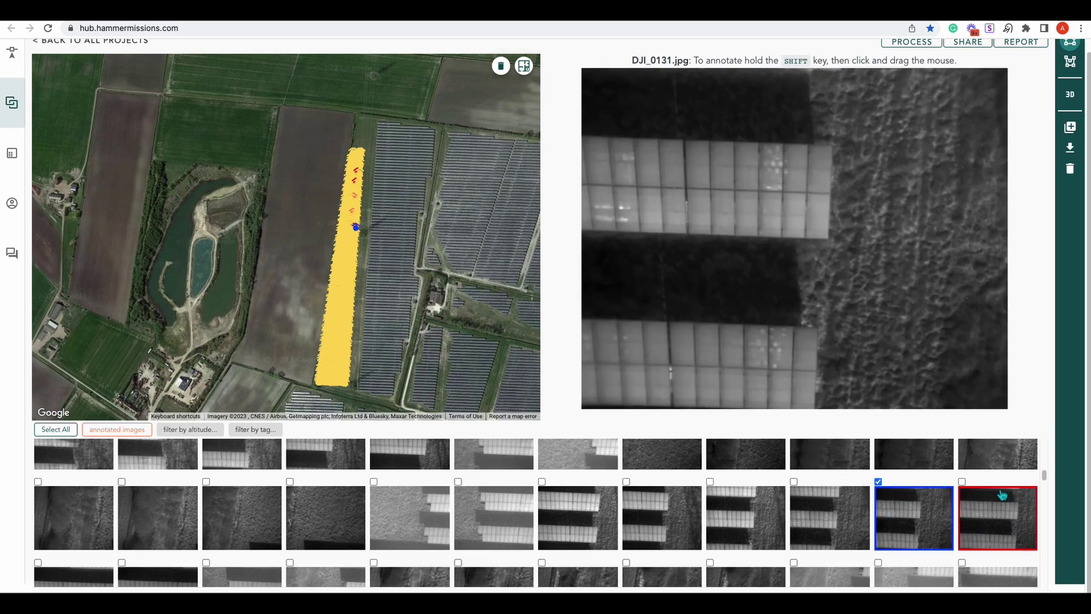
pyautogui.click(993, 516)
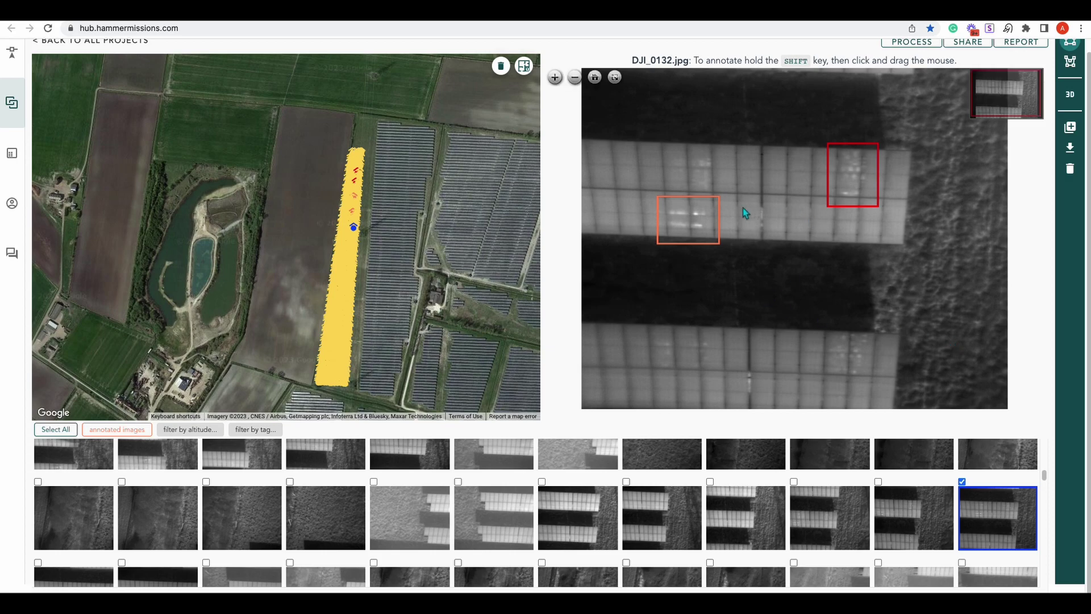
# Examine the remaining thumbnails in the image gallery for further panels with visible spots or annotations.
pyautogui.scroll(-1, 725, 519)
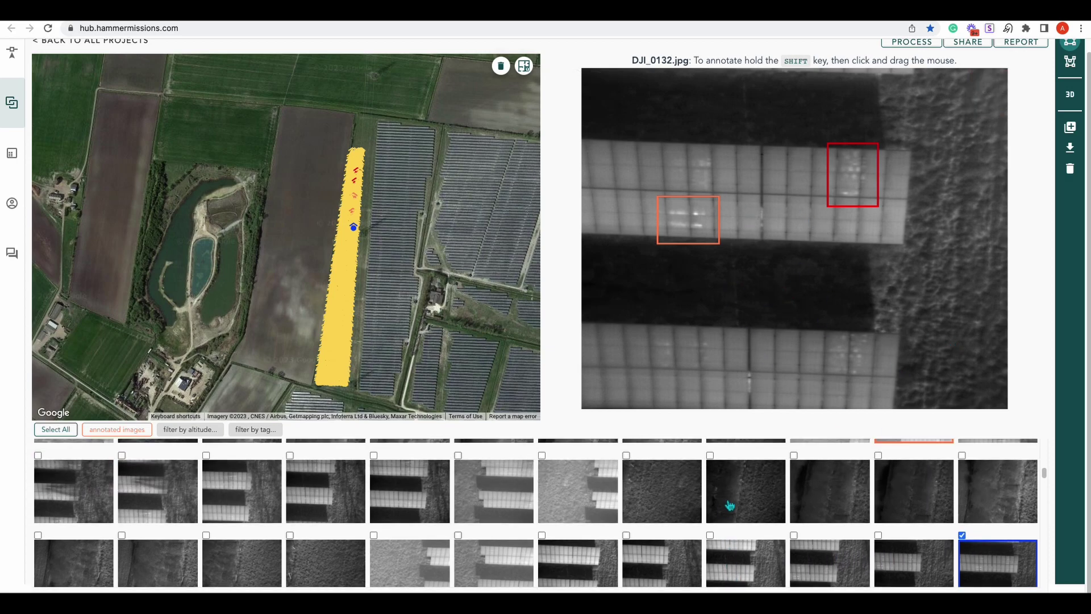
pyautogui.scroll(-1, 713, 486)
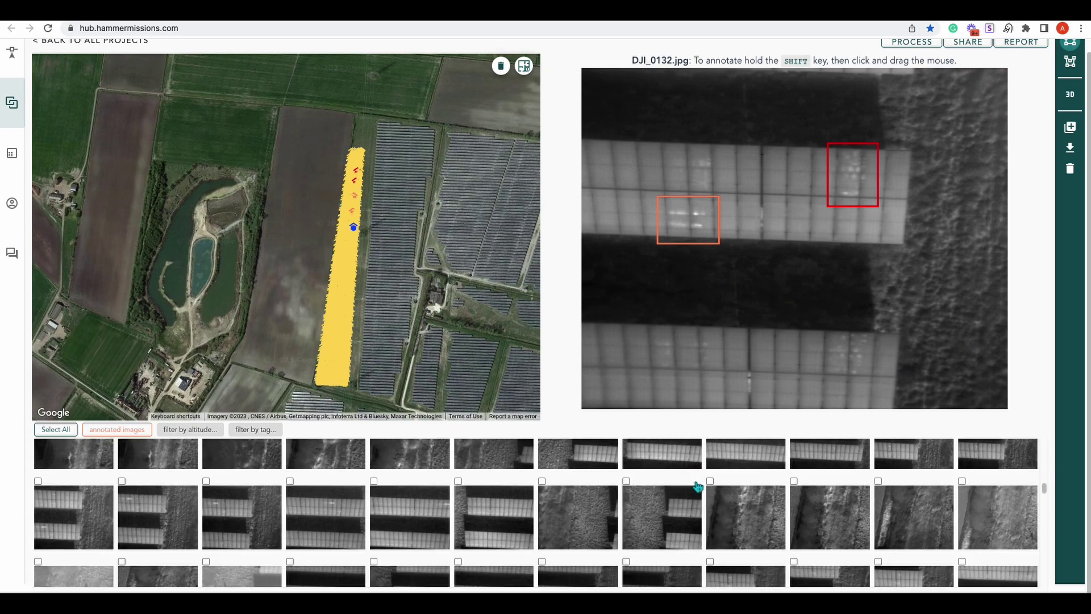
pyautogui.scroll(-3, 678, 488)
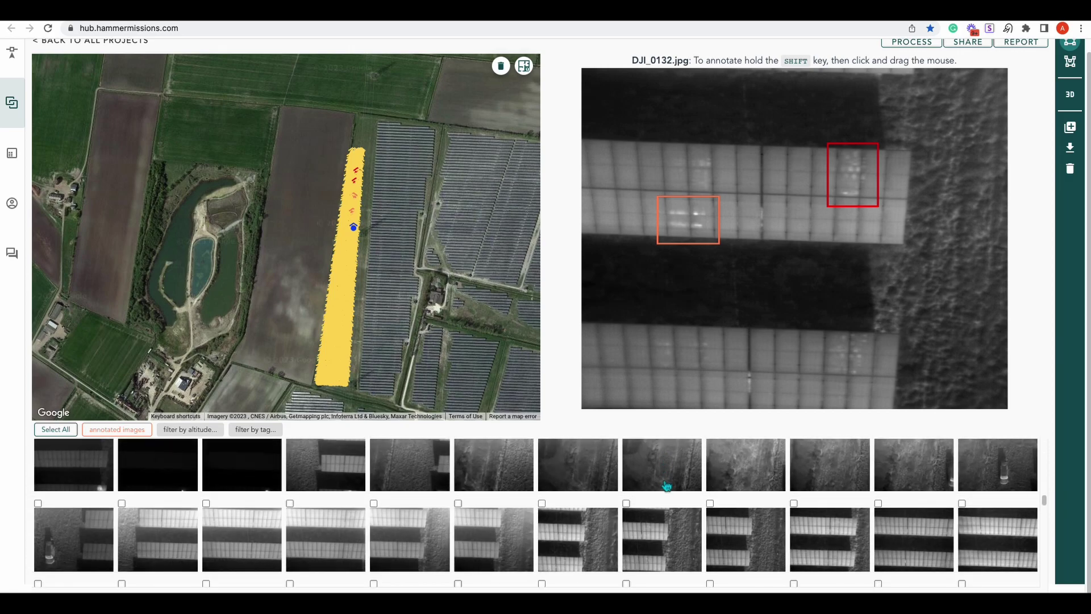
pyautogui.scroll(-3, 647, 487)
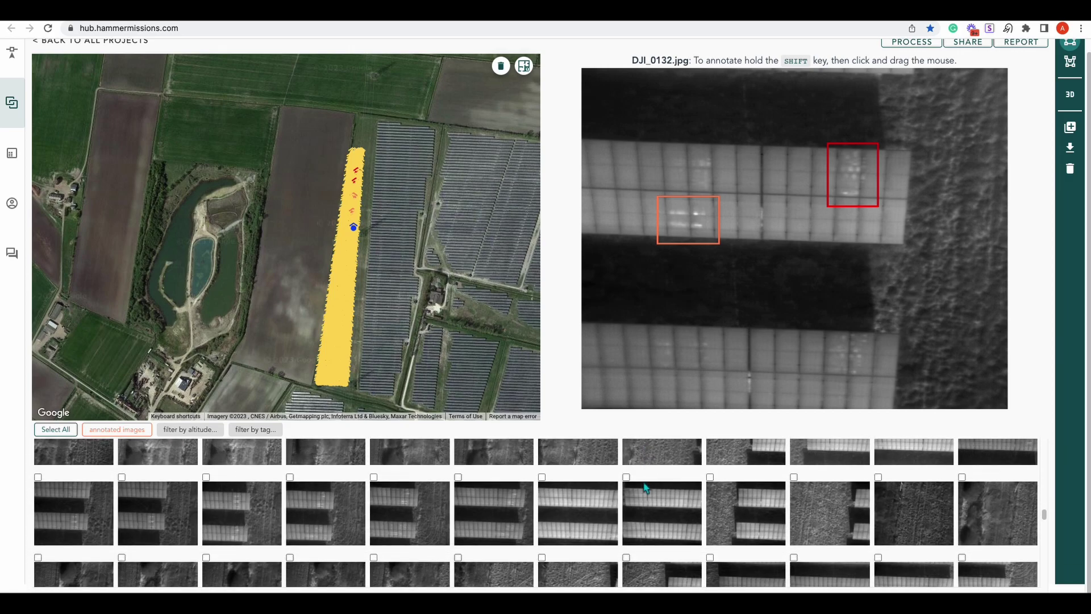
pyautogui.scroll(-5, 647, 486)
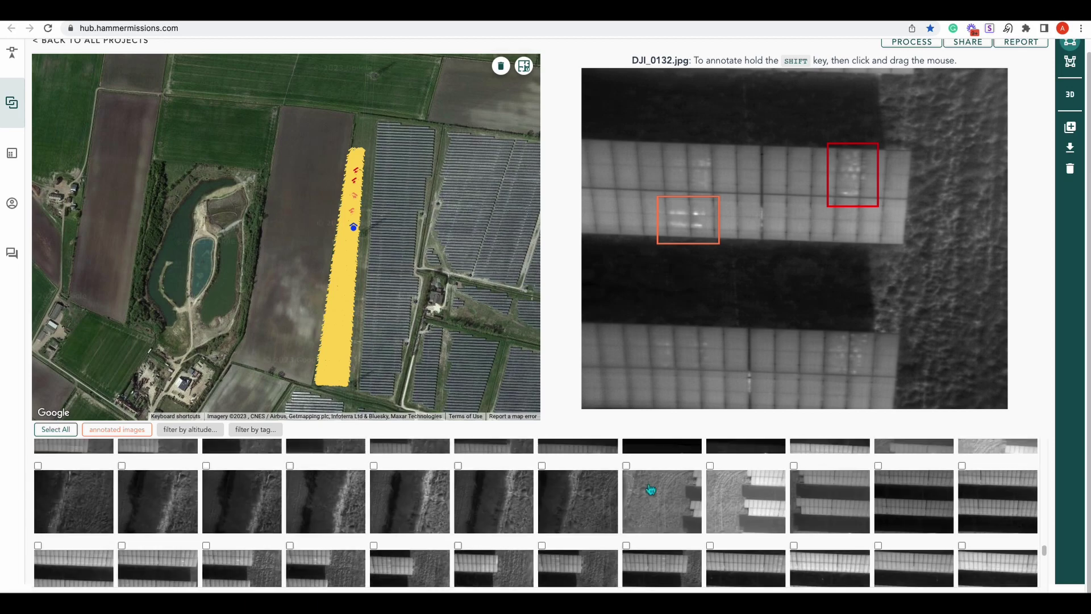
pyautogui.scroll(-5, 651, 490)
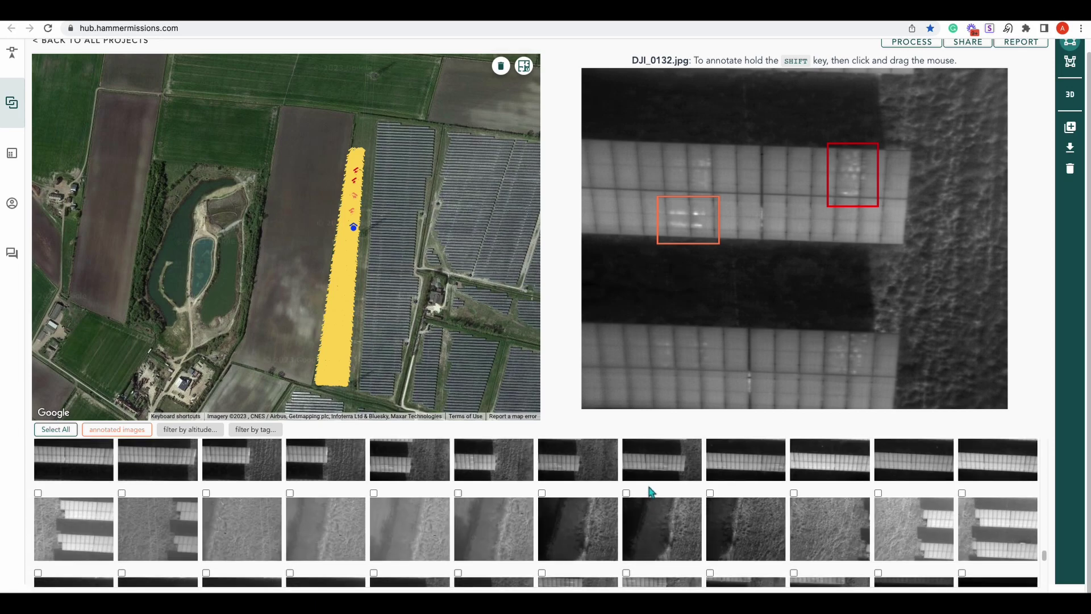
pyautogui.scroll(2, 653, 543)
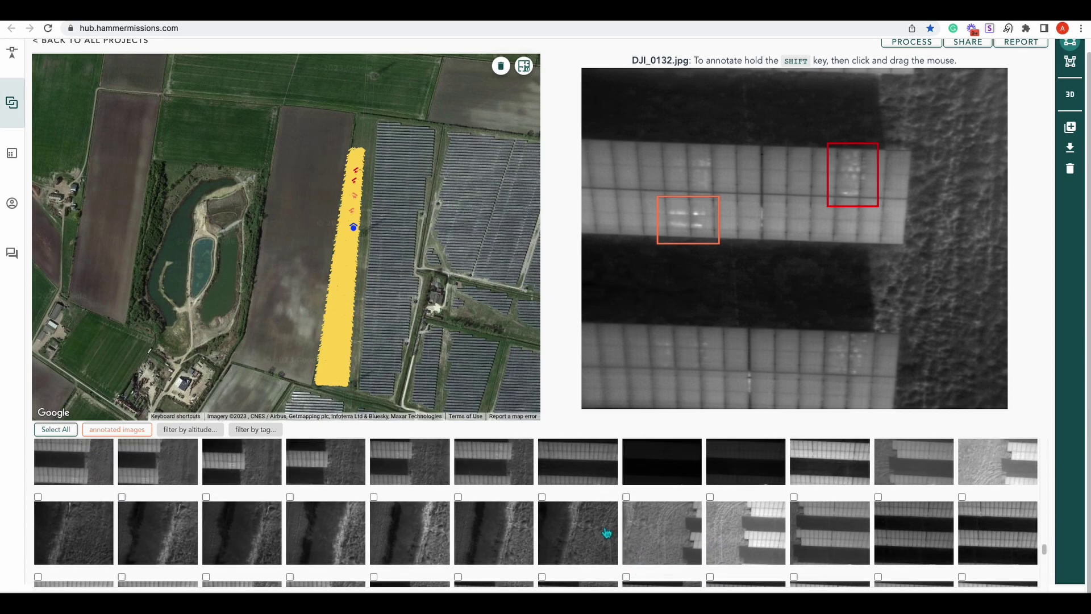
pyautogui.scroll(1, 607, 528)
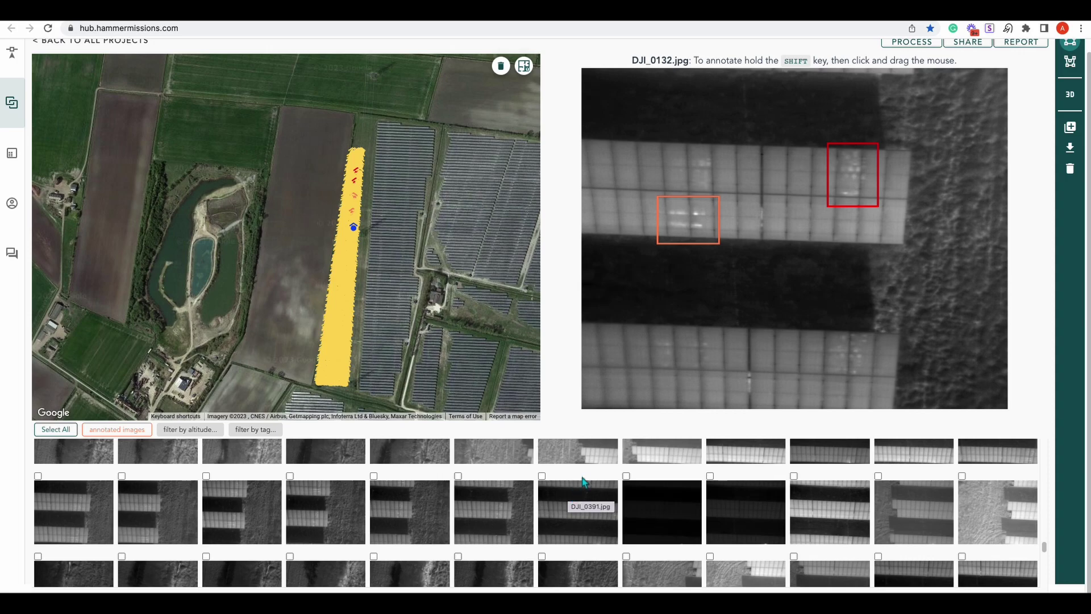
pyautogui.moveTo(986, 95)
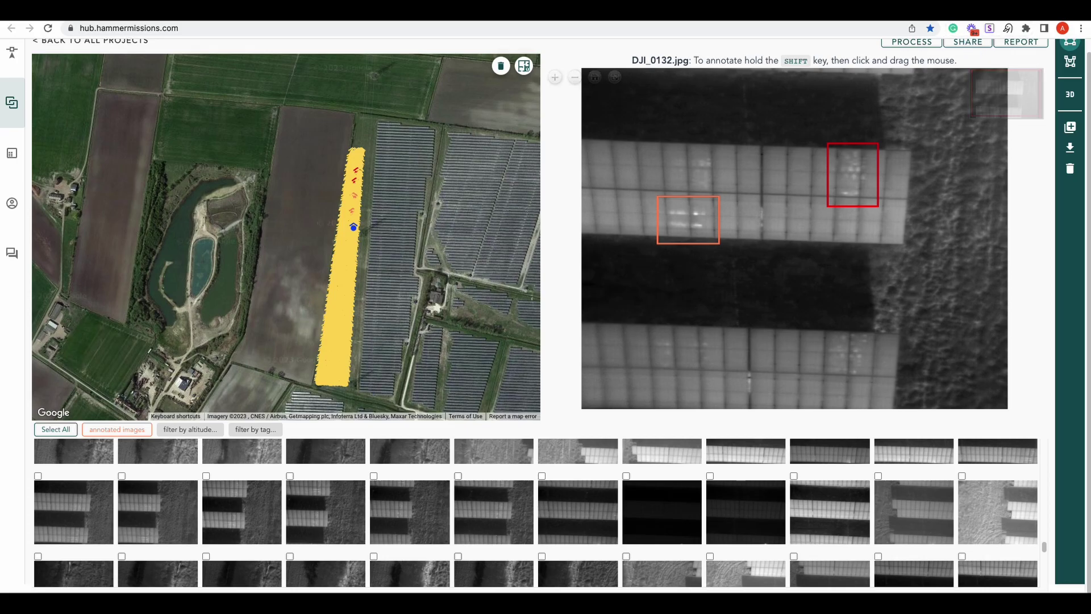